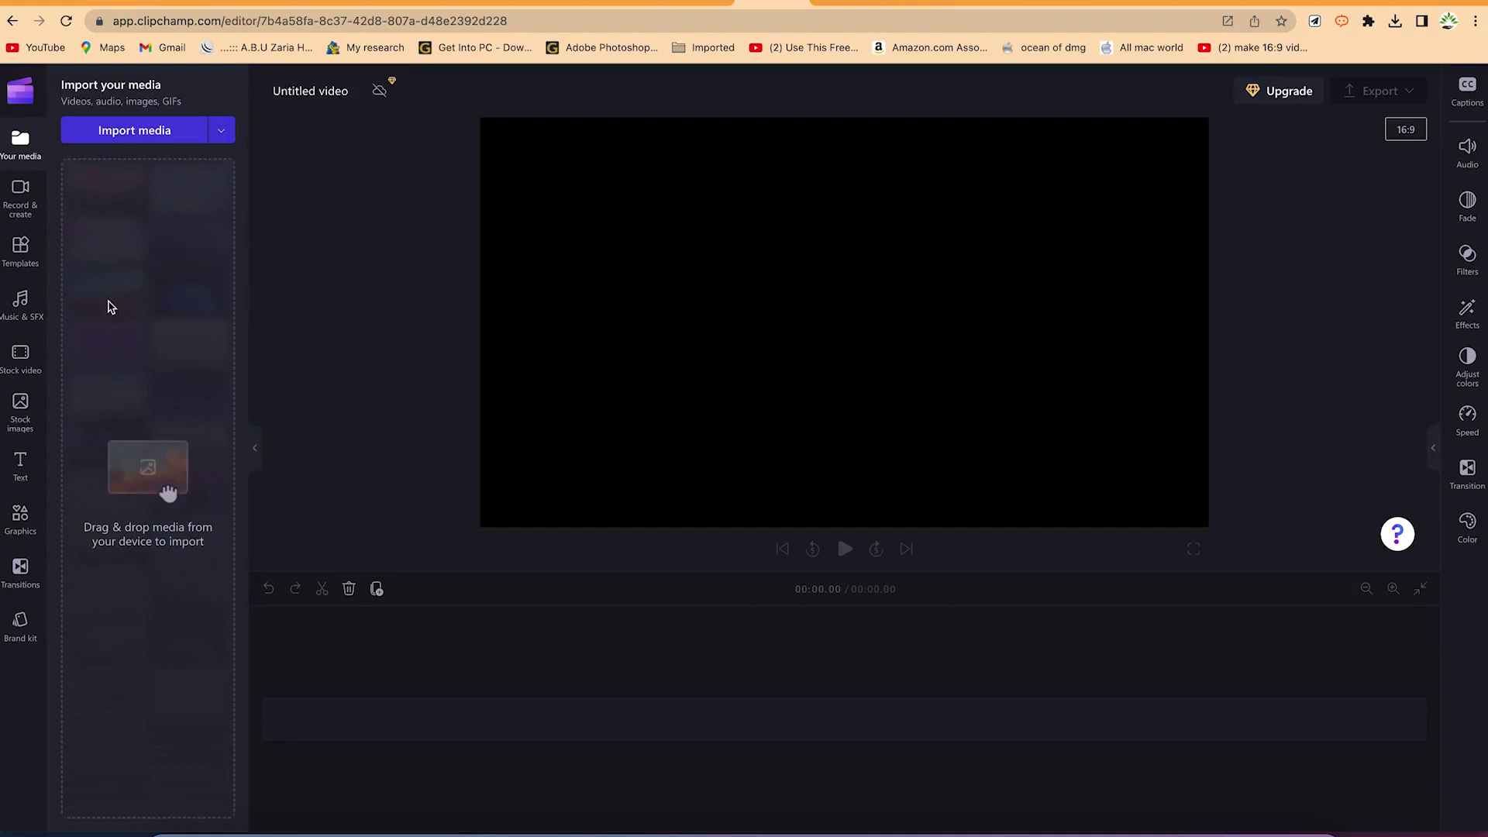
# Import the video file Untitled design (1).mp4 from the Downloads folder on the computer
pyautogui.click(136, 142)
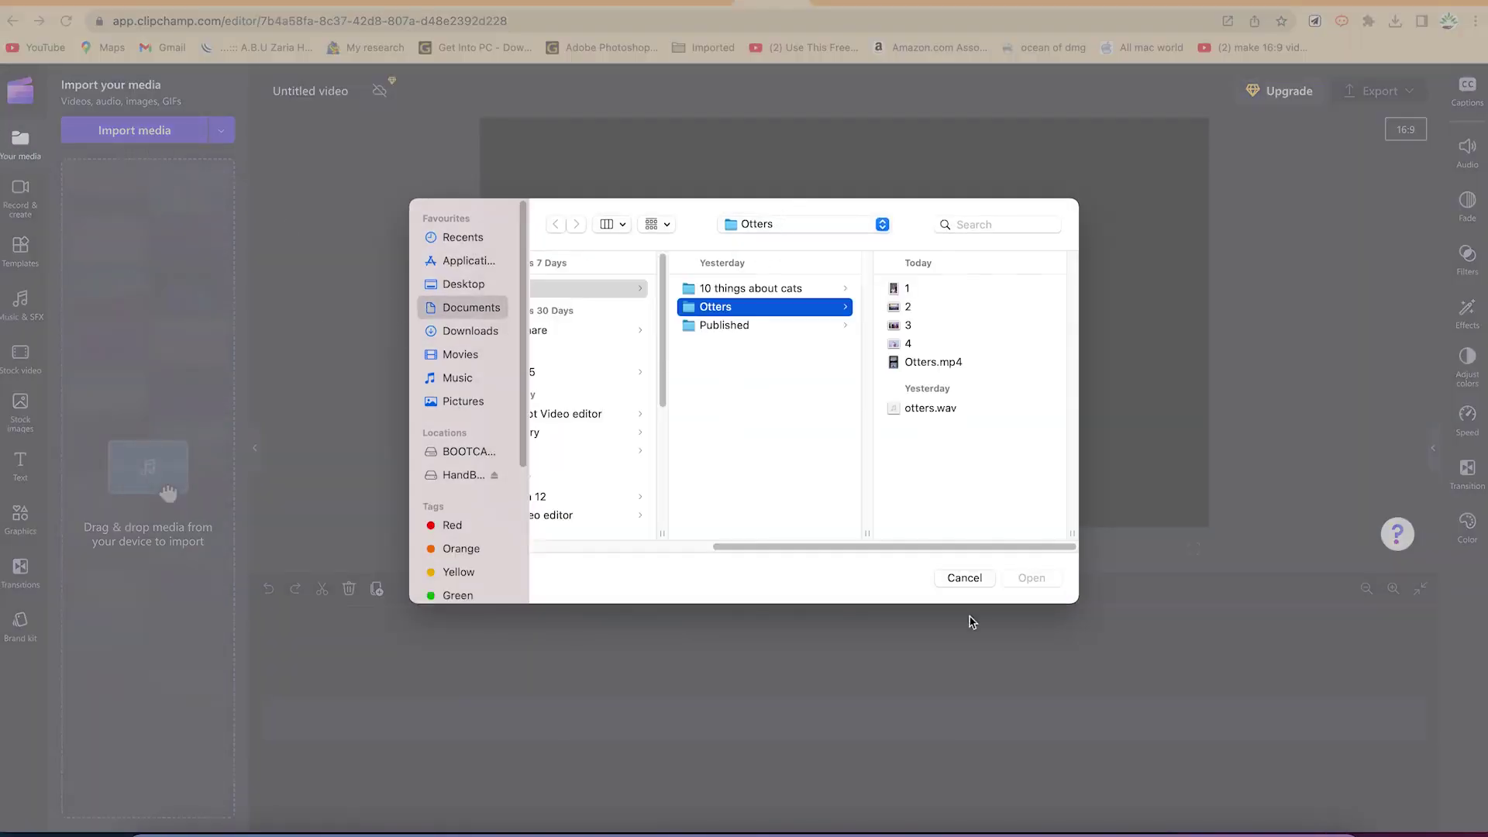
pyautogui.click(965, 578)
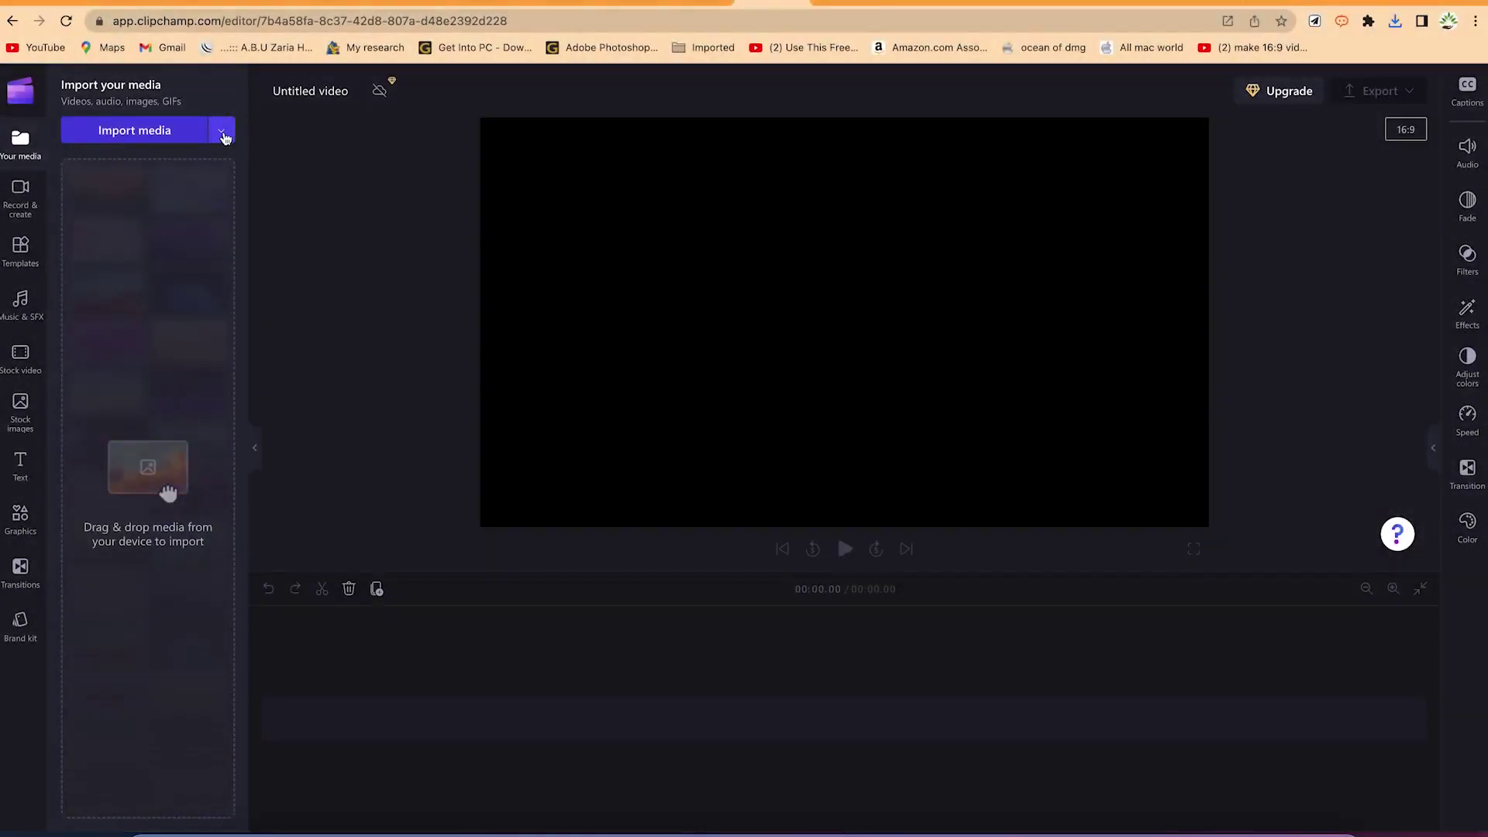
pyautogui.click(225, 137)
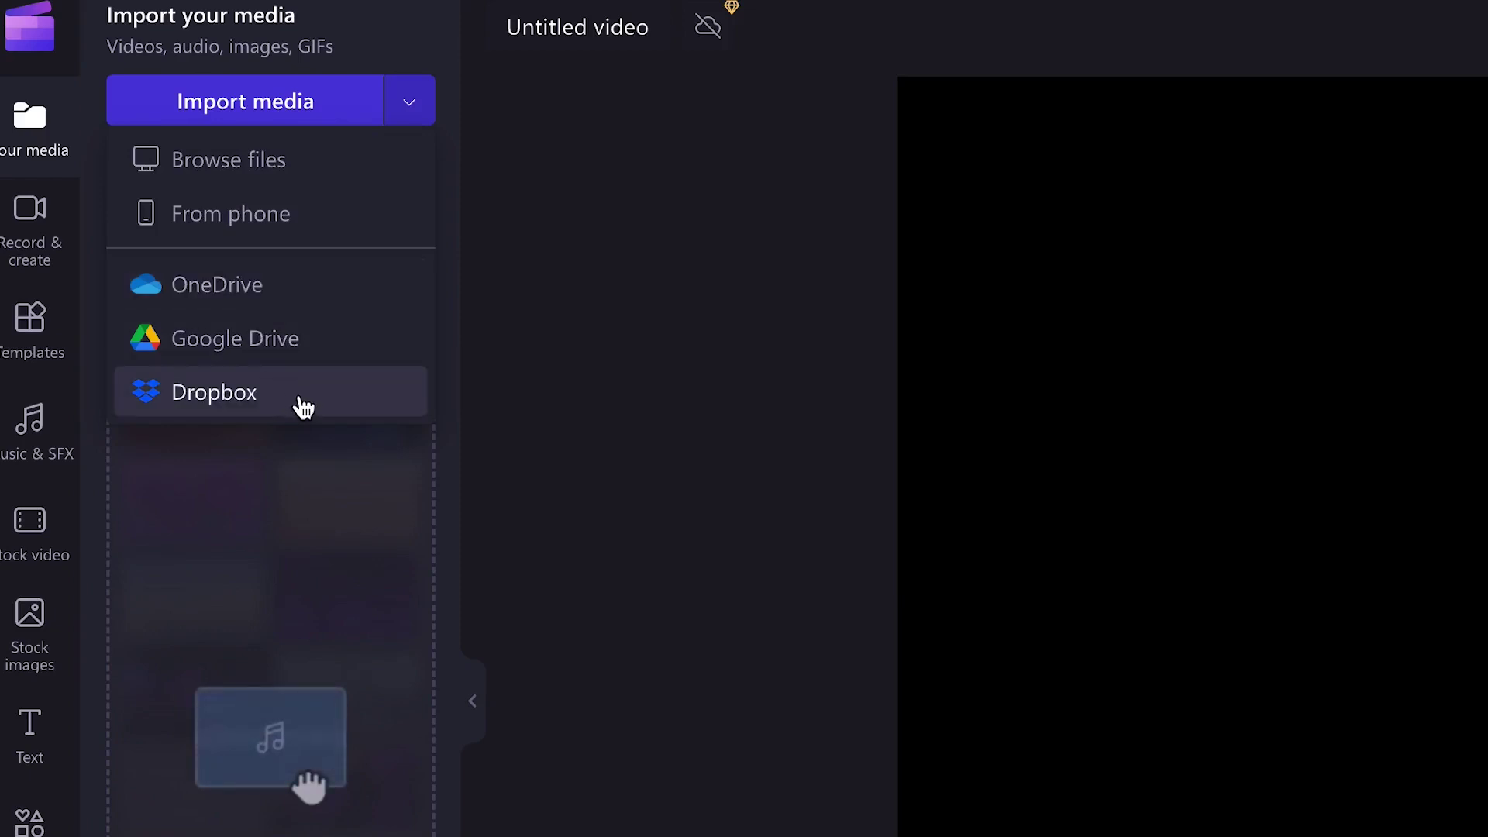
pyautogui.click(269, 162)
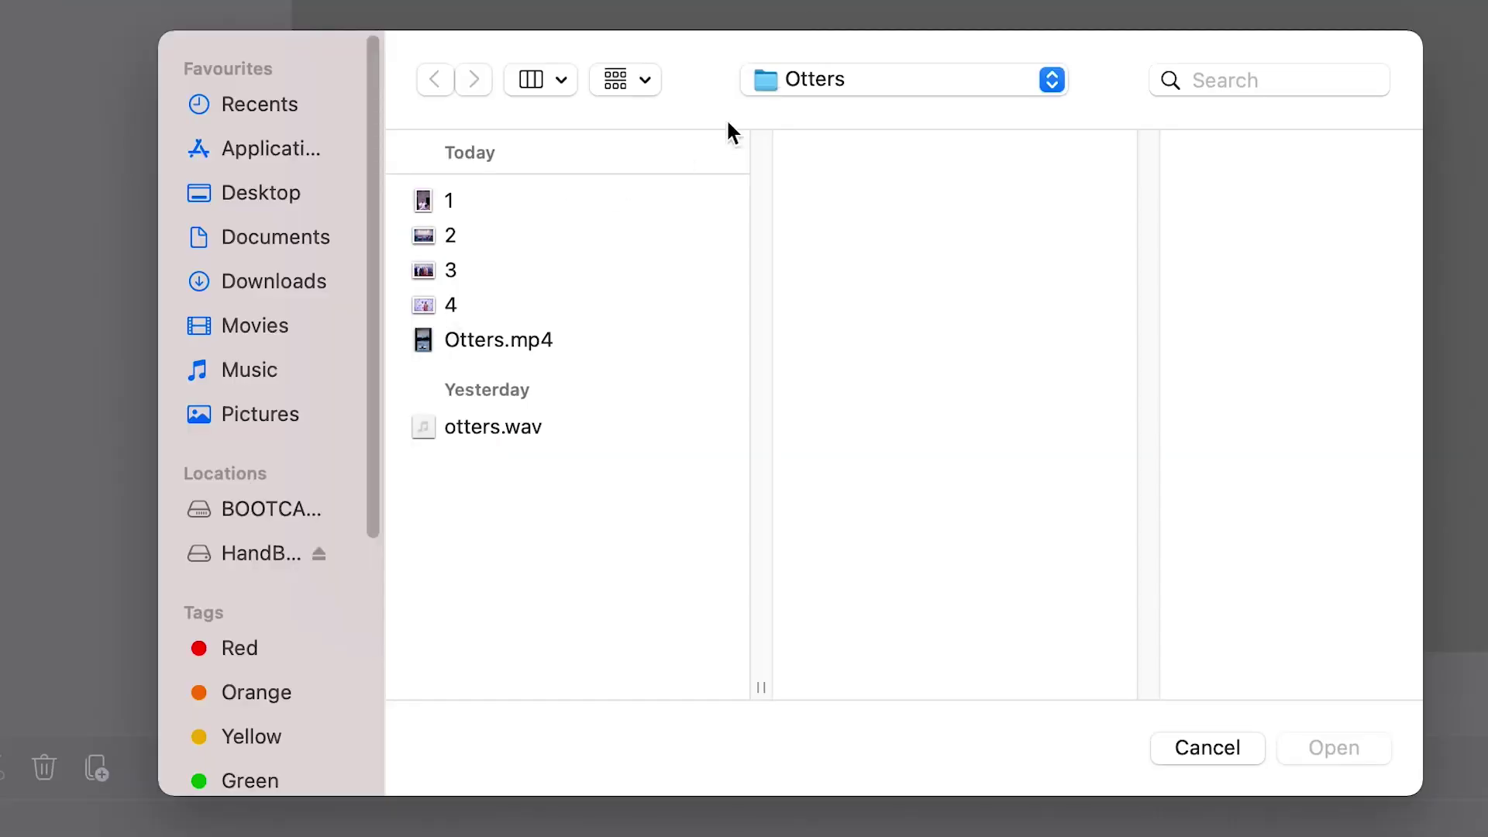
pyautogui.click(872, 66)
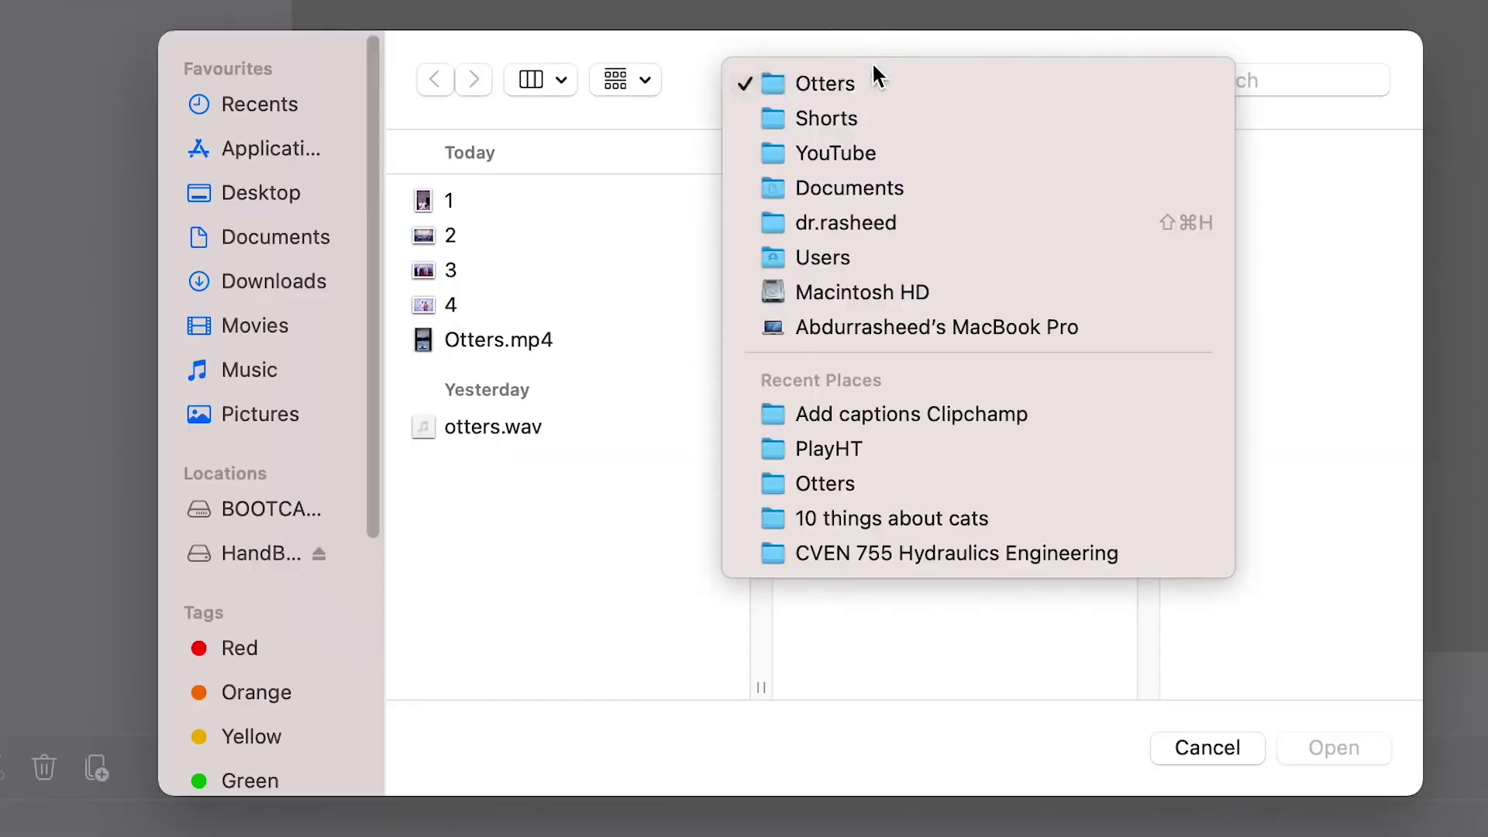
pyautogui.click(653, 254)
pyautogui.click(273, 281)
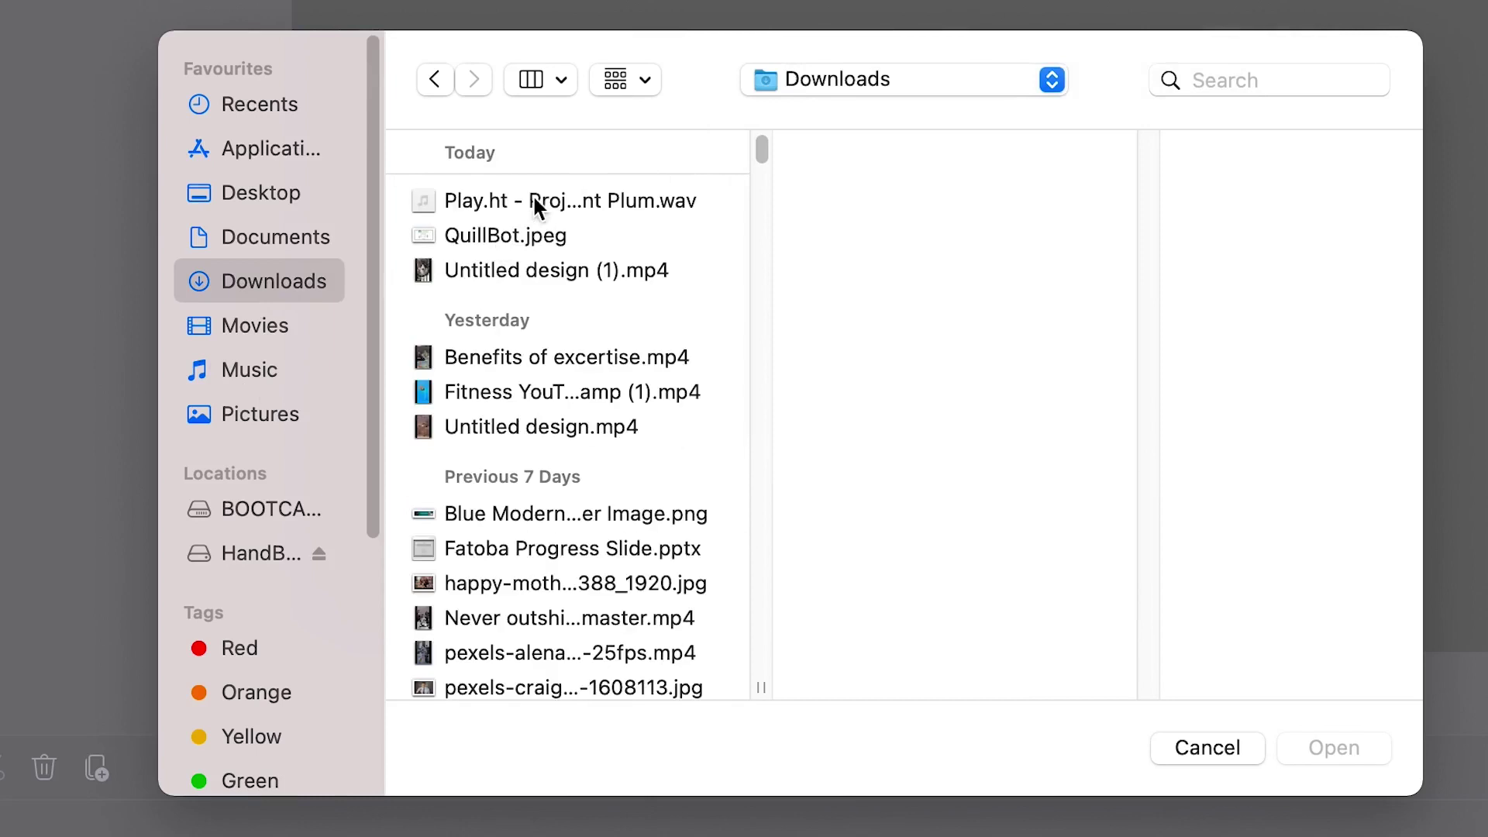
pyautogui.click(534, 200)
pyautogui.click(547, 271)
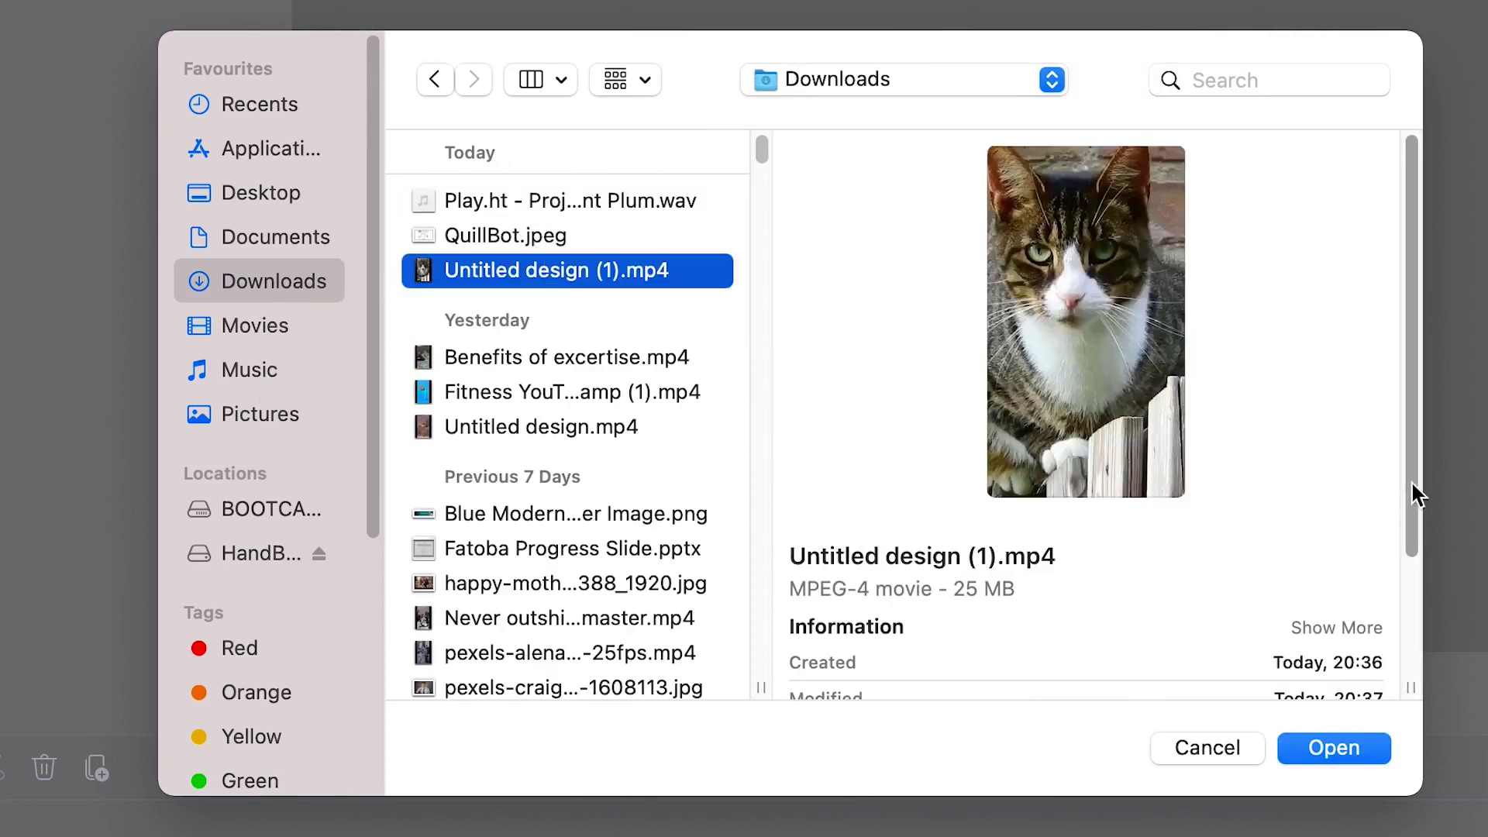
pyautogui.click(1353, 746)
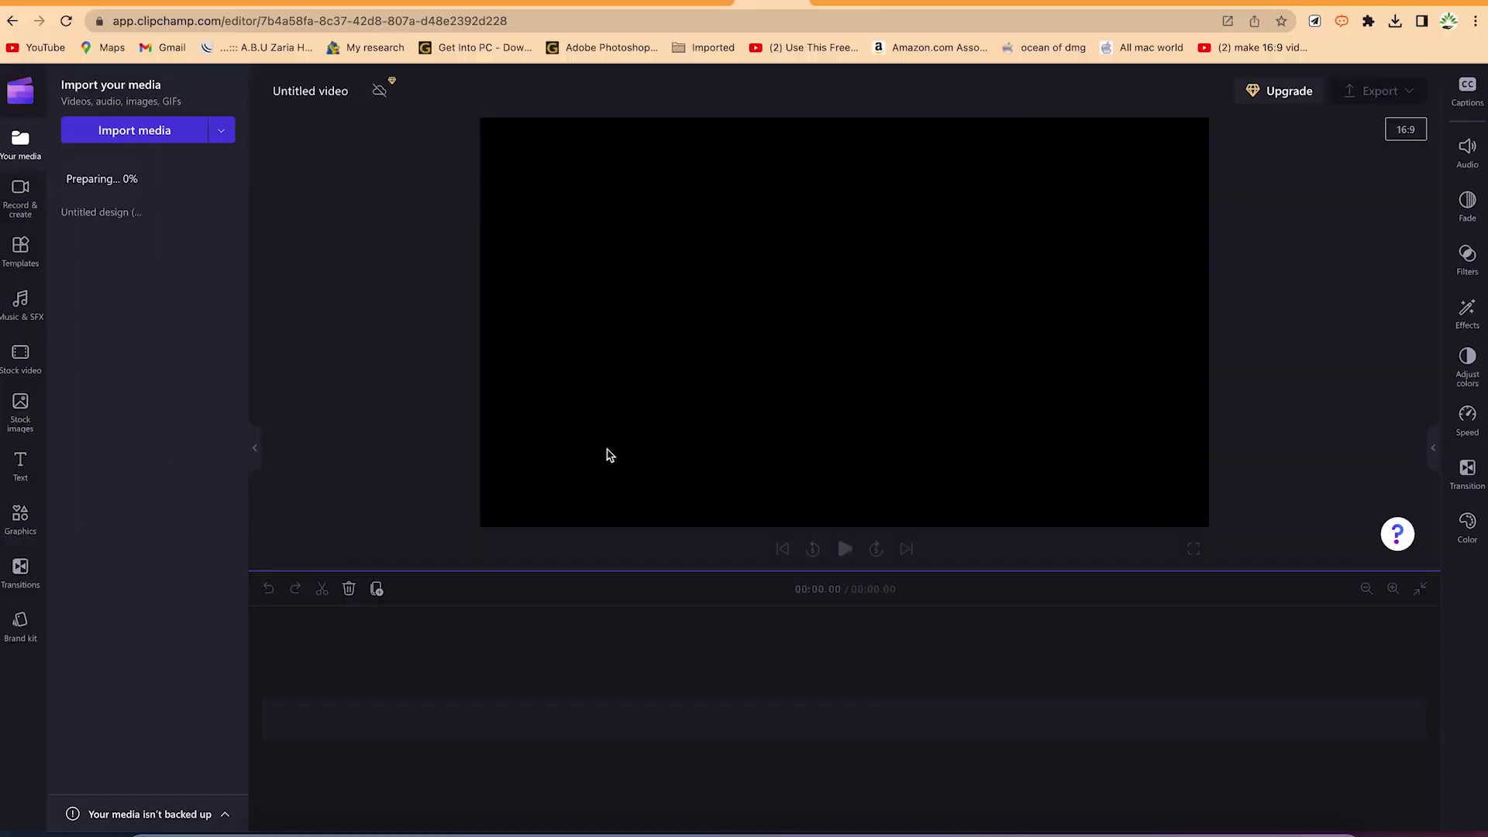
# Place the imported video at the start of the timeline and accept the matched 9:16 dimensions
pyautogui.moveTo(101, 176); pyautogui.dragTo(547, 712)
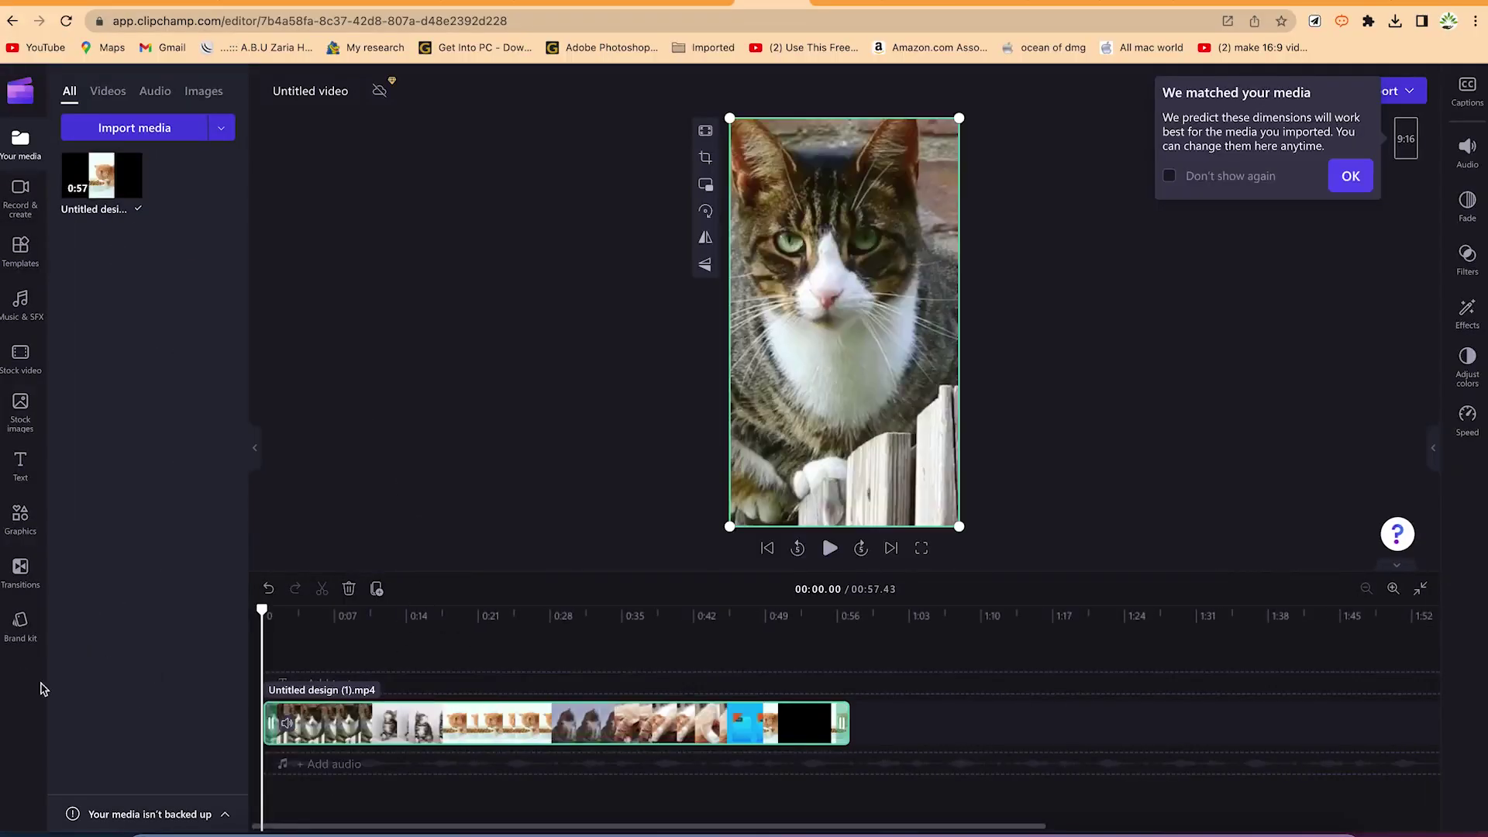
pyautogui.click(1349, 177)
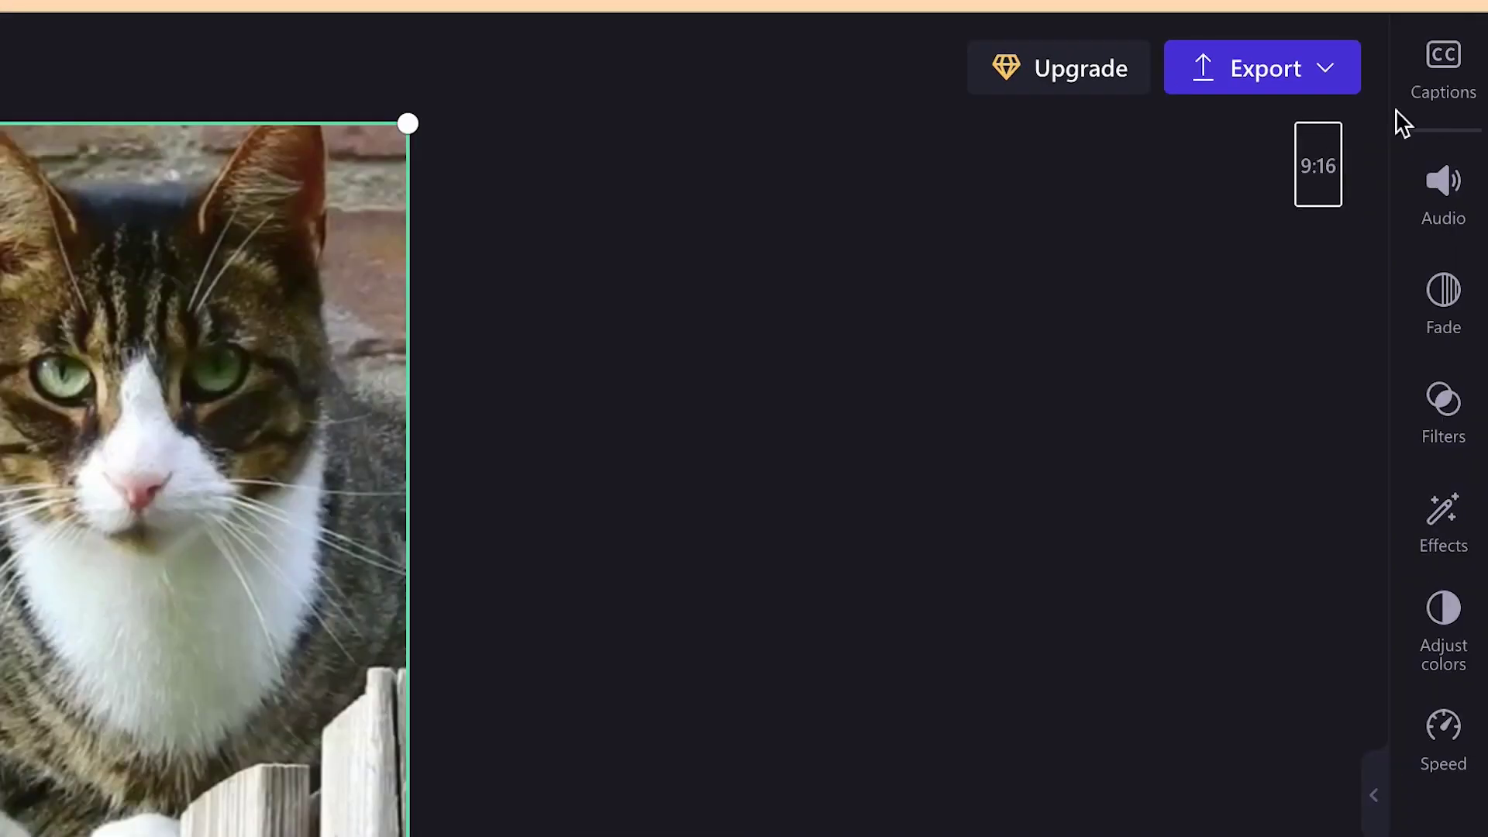
# Turn on auto-captions for the video with English (United States) as the recognition language
pyautogui.click(1467, 93)
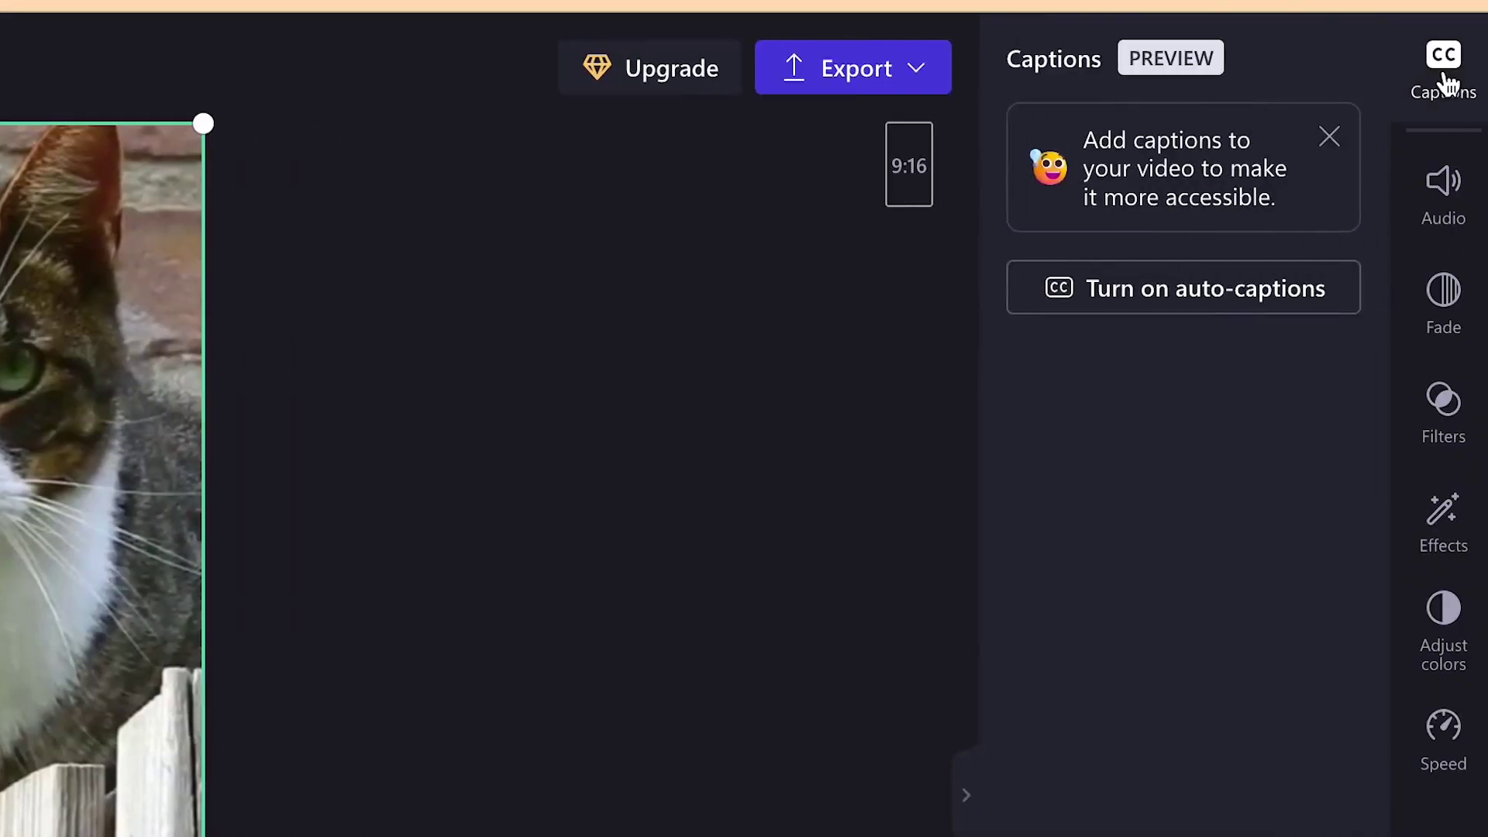
pyautogui.click(1200, 285)
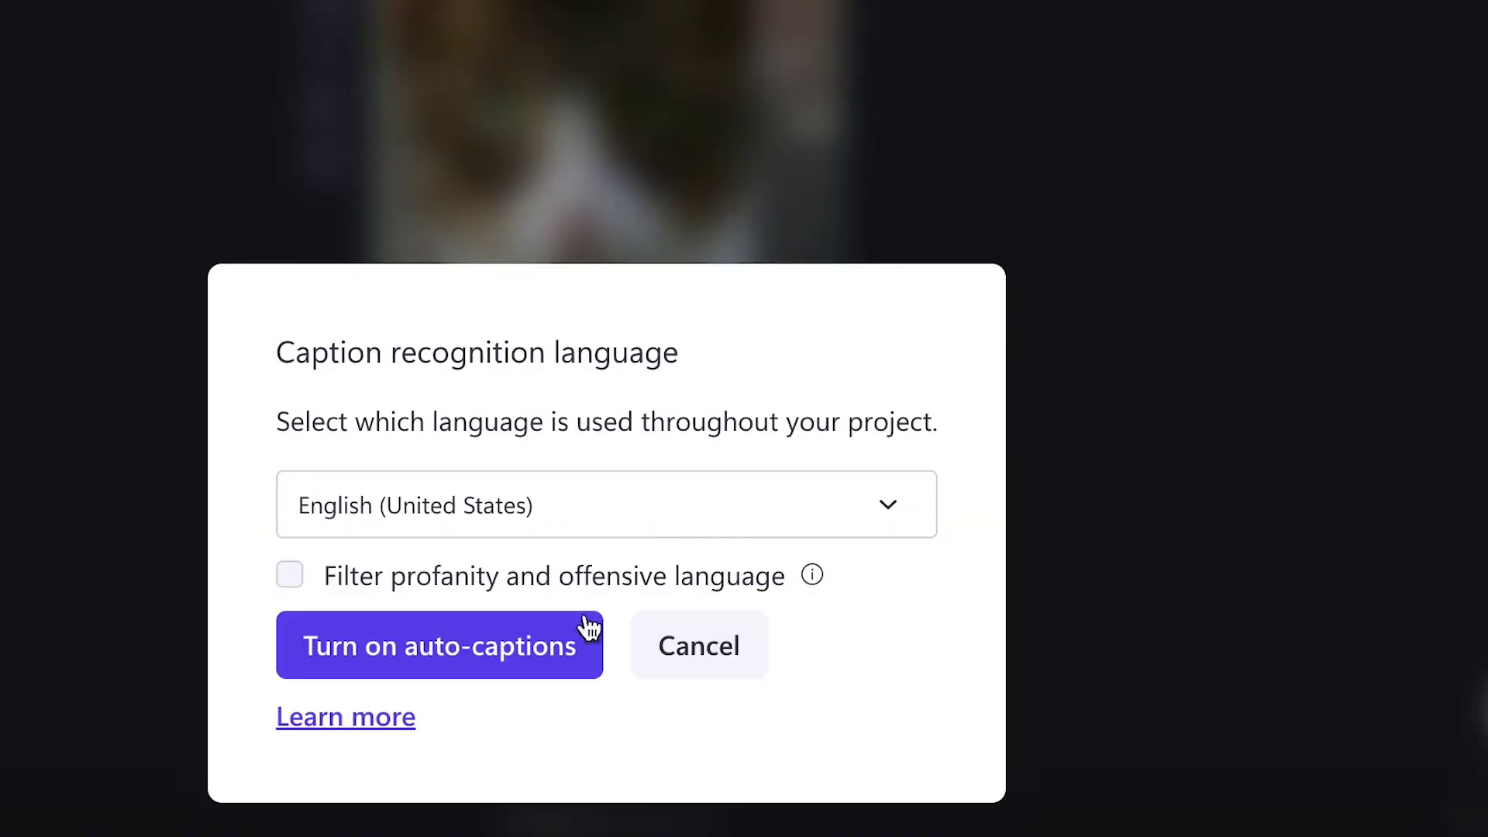
pyautogui.click(549, 519)
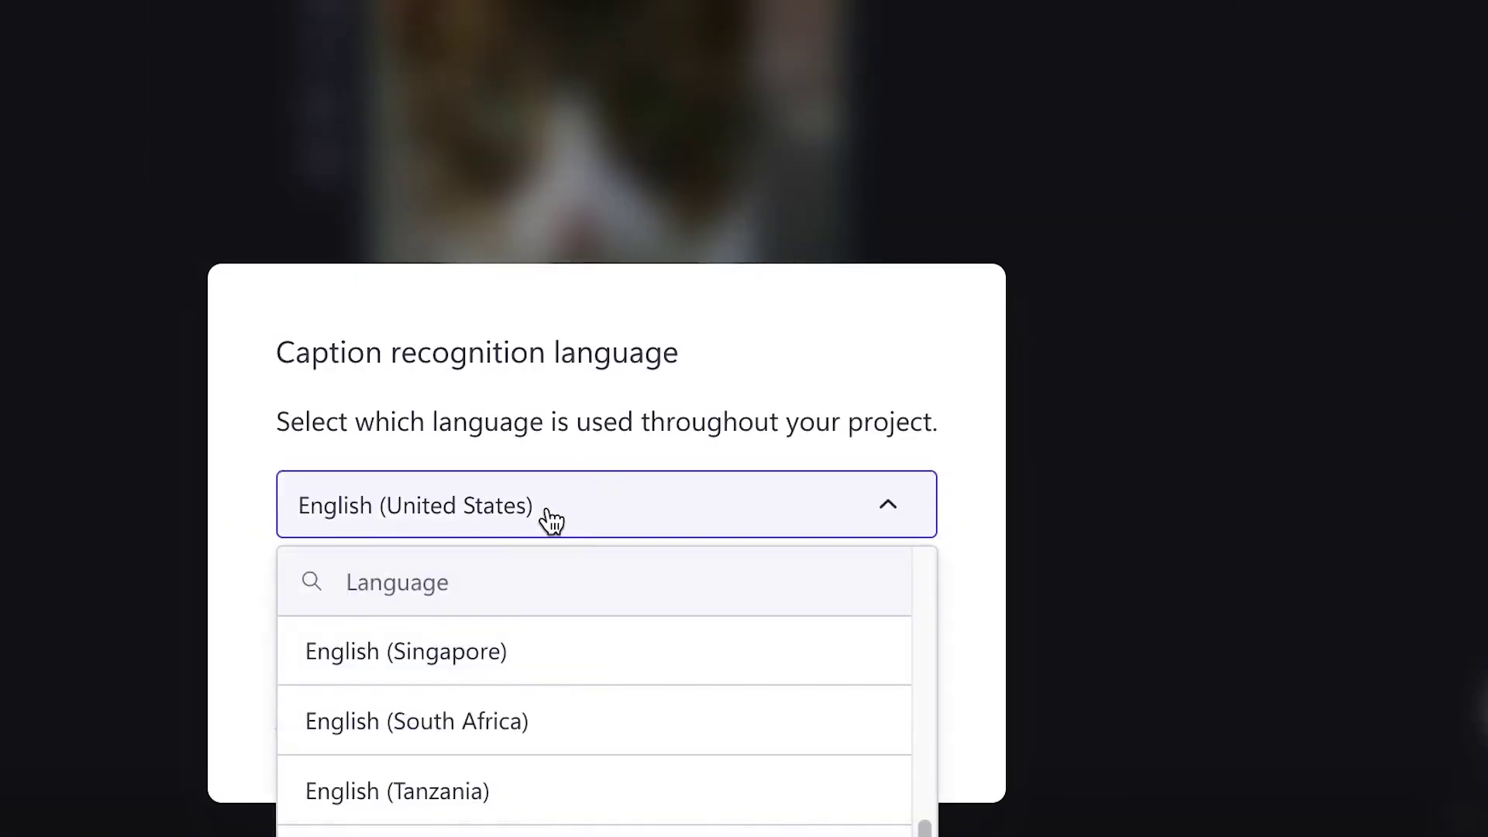
pyautogui.click(550, 519)
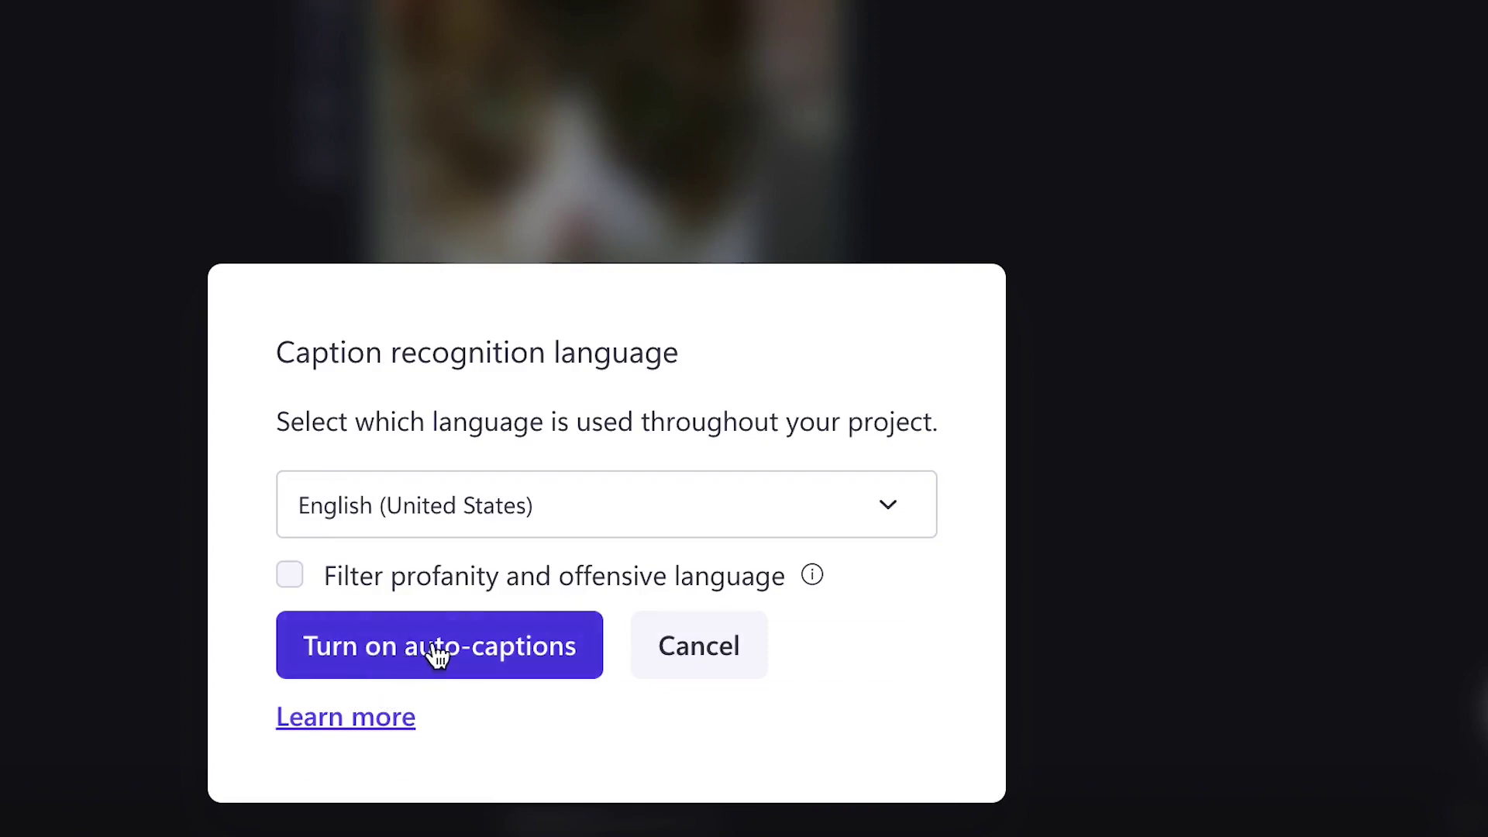
pyautogui.click(399, 649)
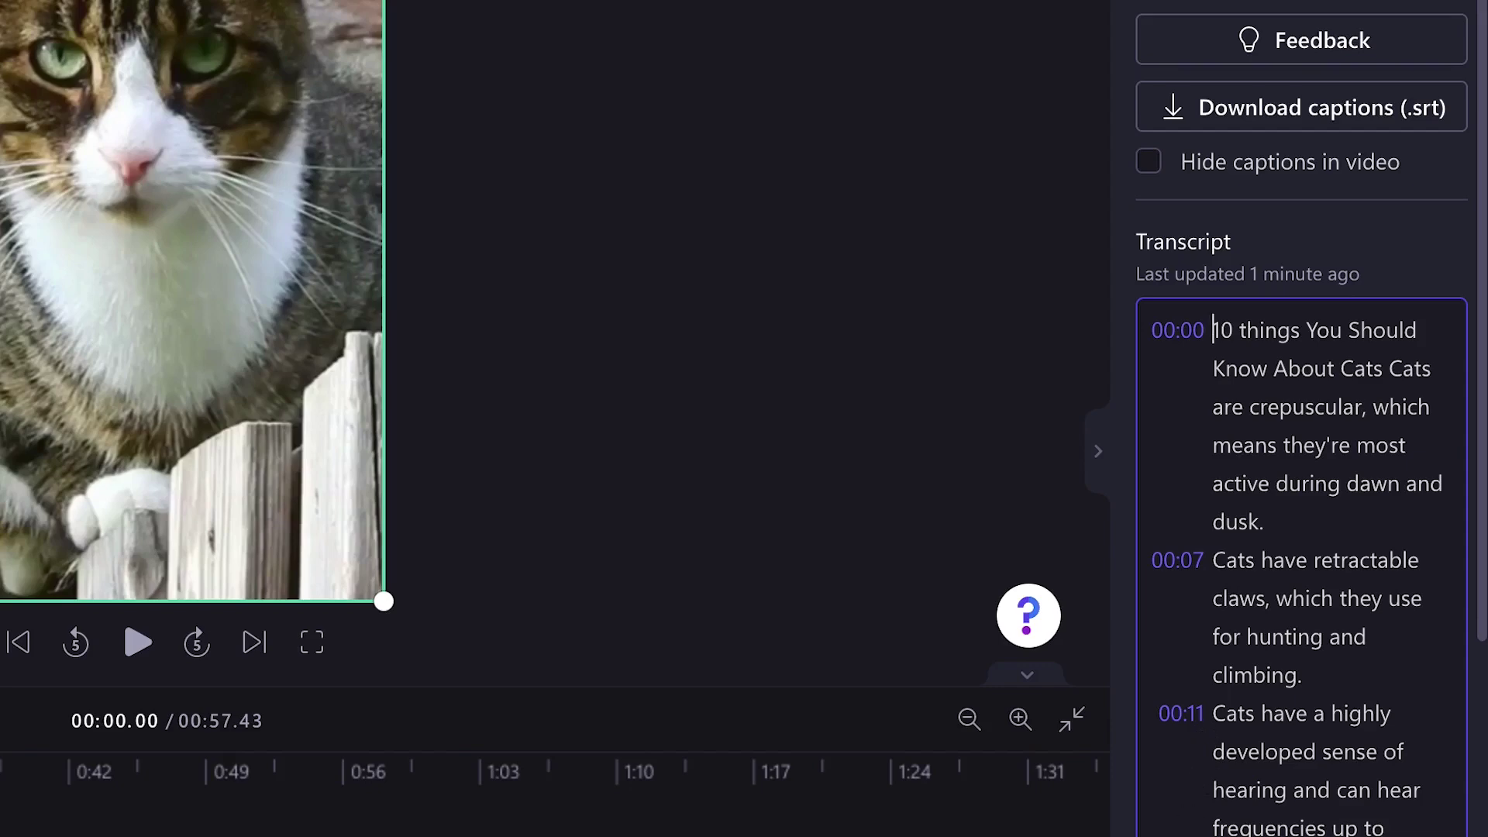
# Read through the generated caption transcript to check its wording
pyautogui.scroll(-10, 1246, 757)
pyautogui.scroll(1, 1292, 632)
pyautogui.scroll(10, 1292, 632)
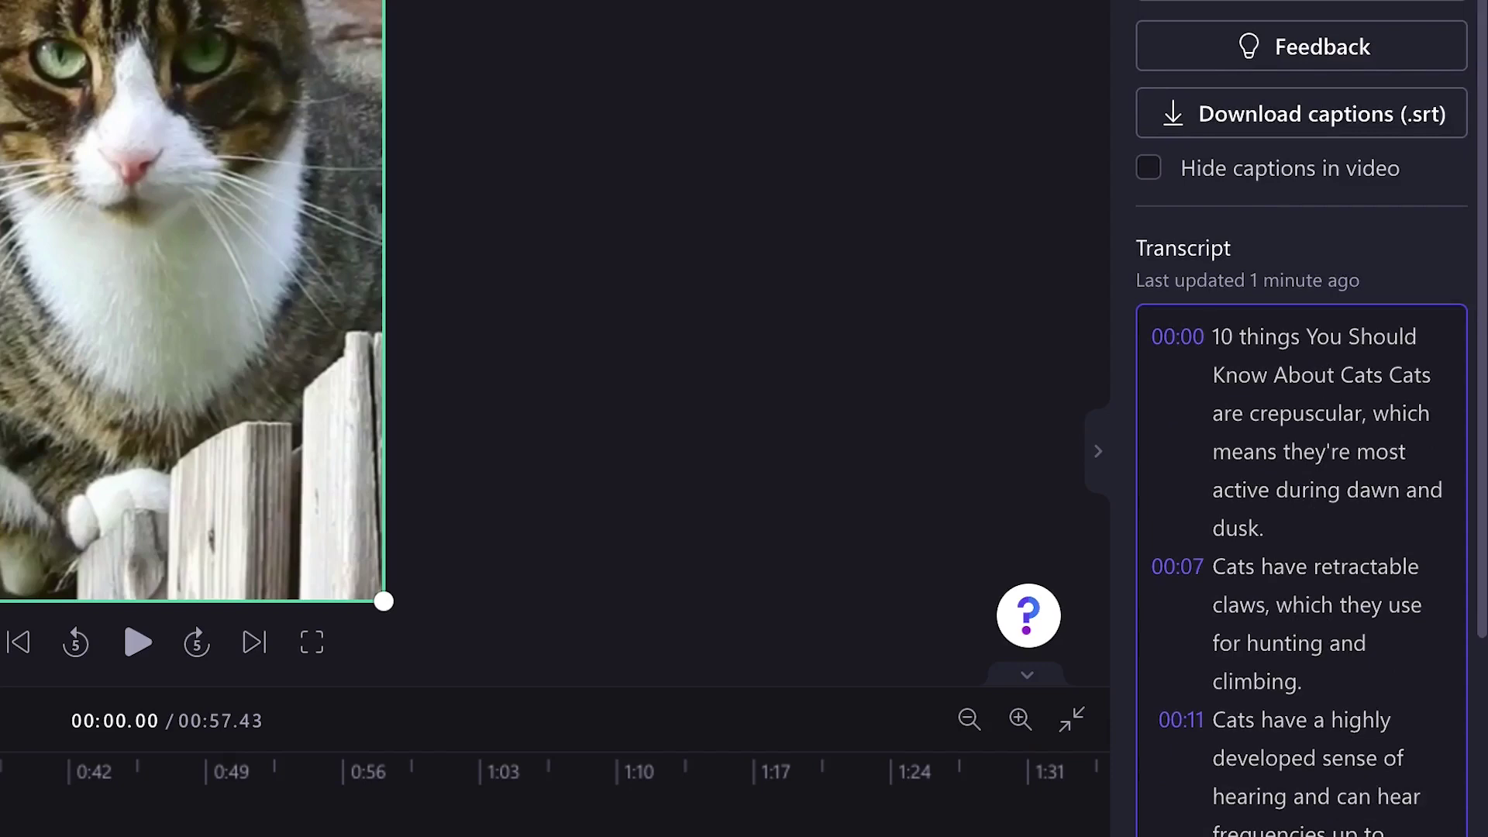
pyautogui.scroll(-5, 1292, 632)
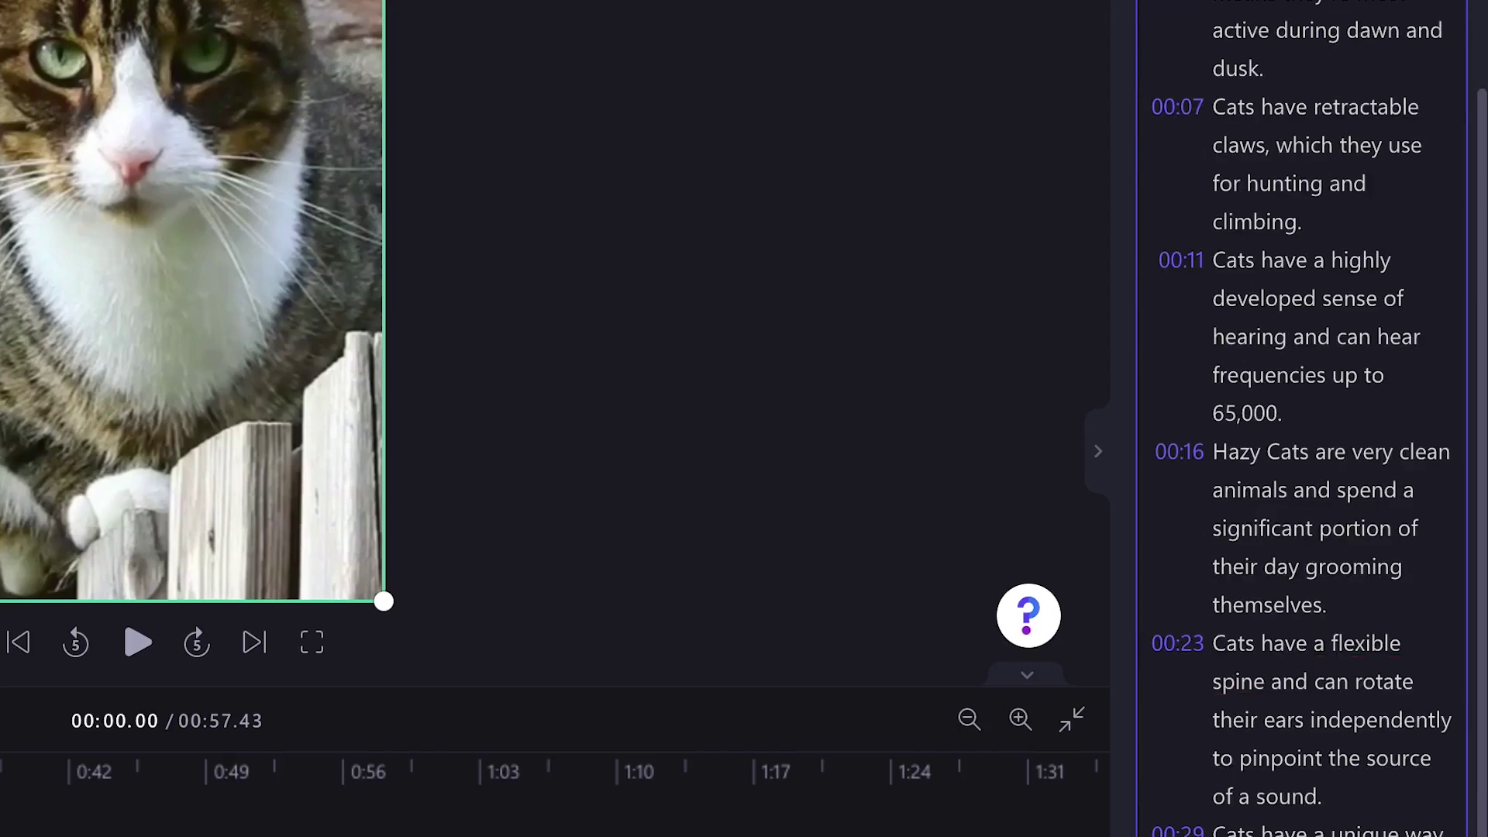
pyautogui.scroll(-5, 1302, 418)
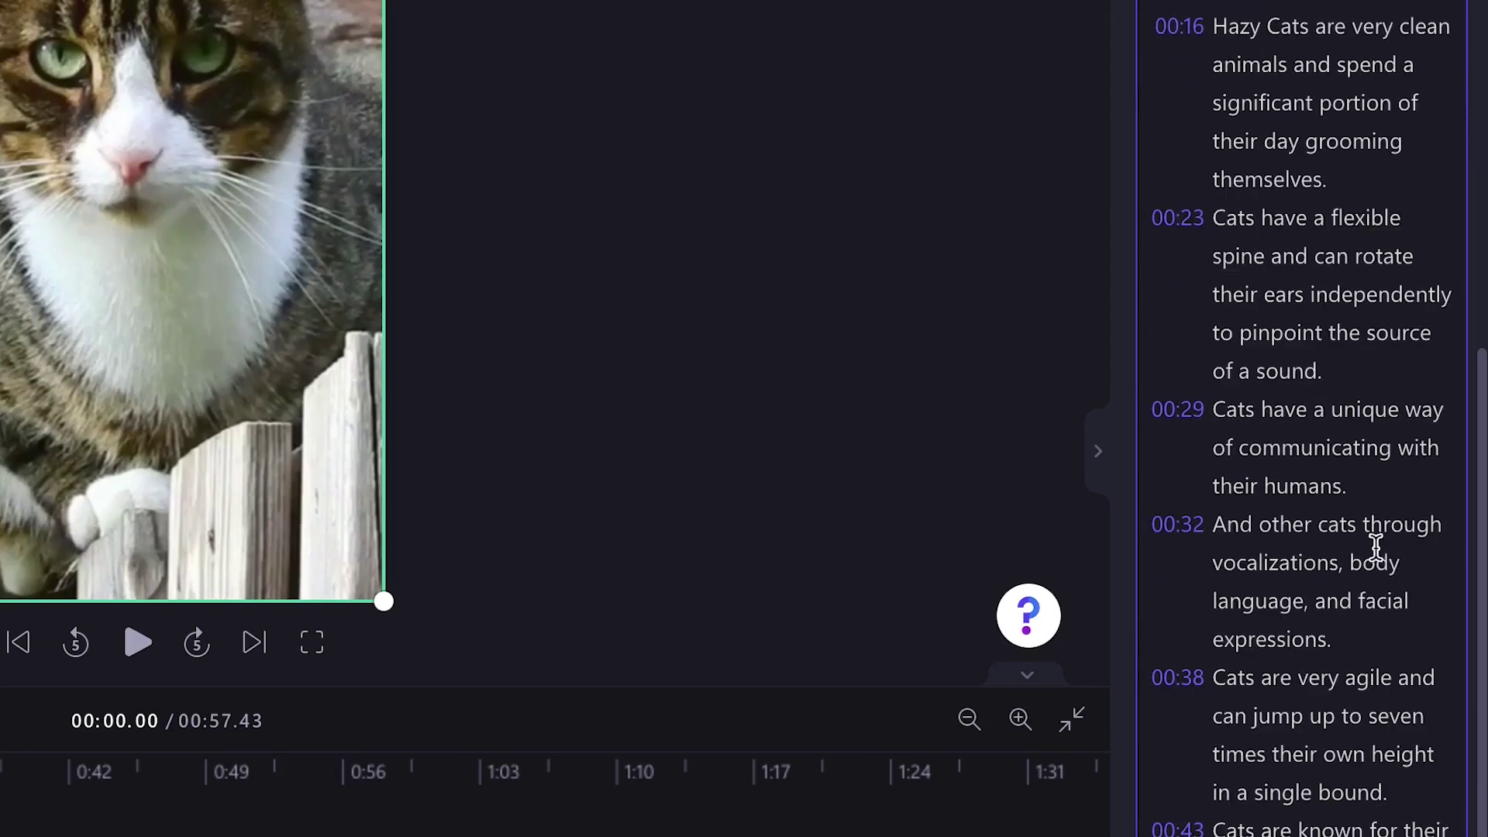
pyautogui.scroll(5, 1372, 622)
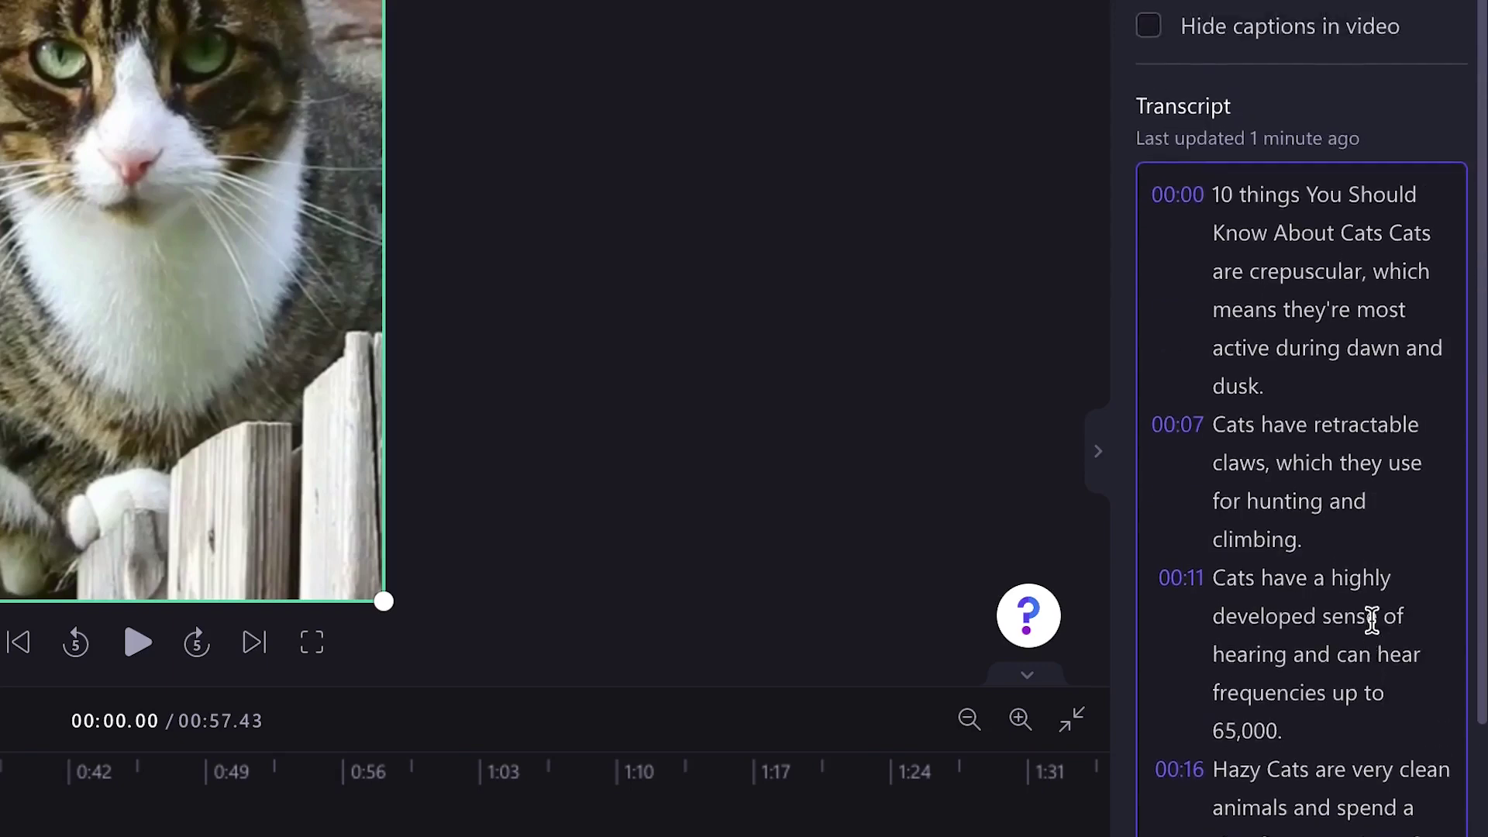
pyautogui.scroll(-1, 1371, 618)
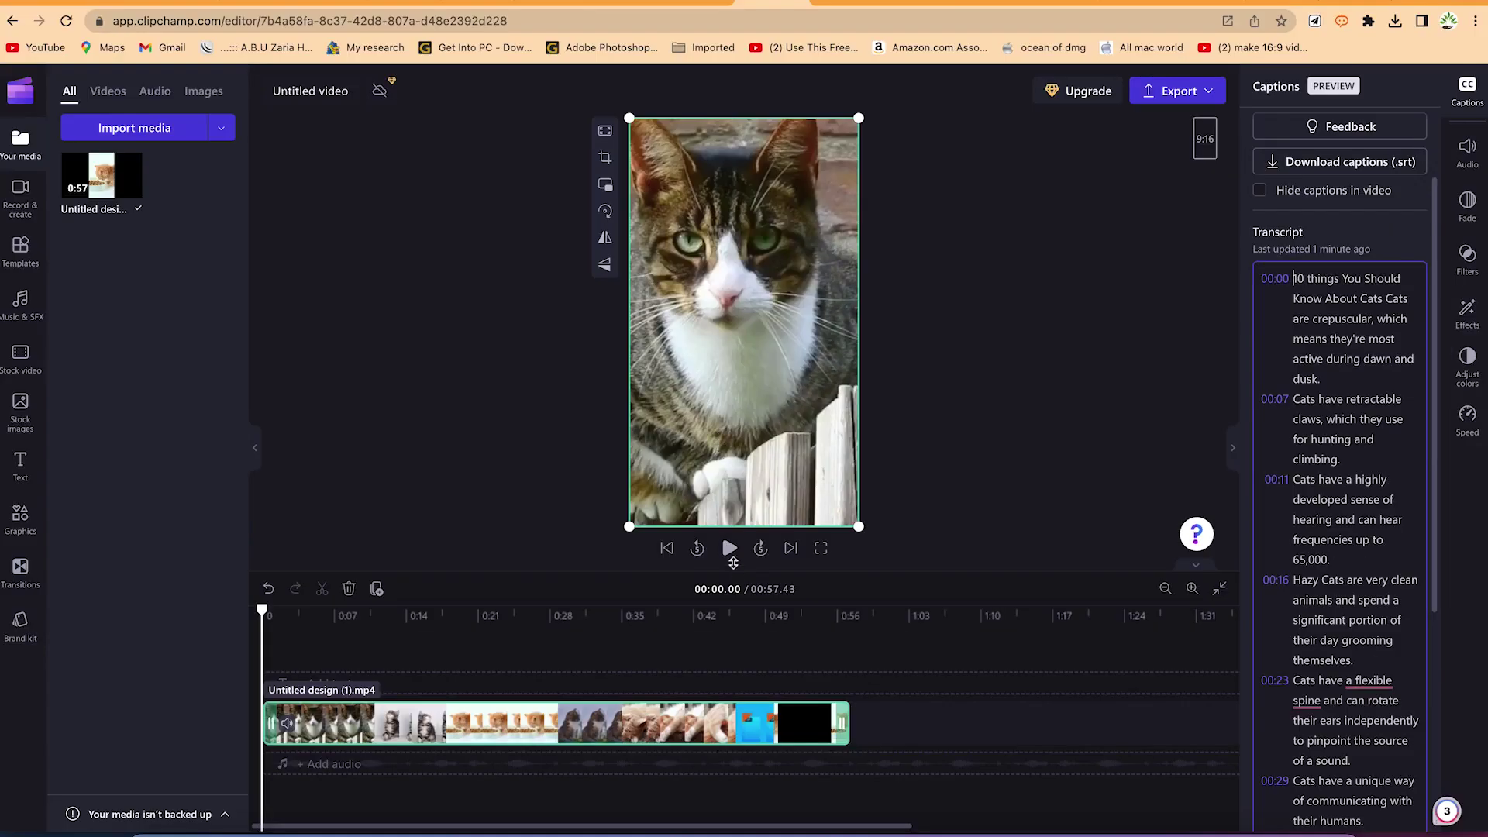
# Play parts of the video in the preview to check how the captions follow the speech
pyautogui.click(730, 549)
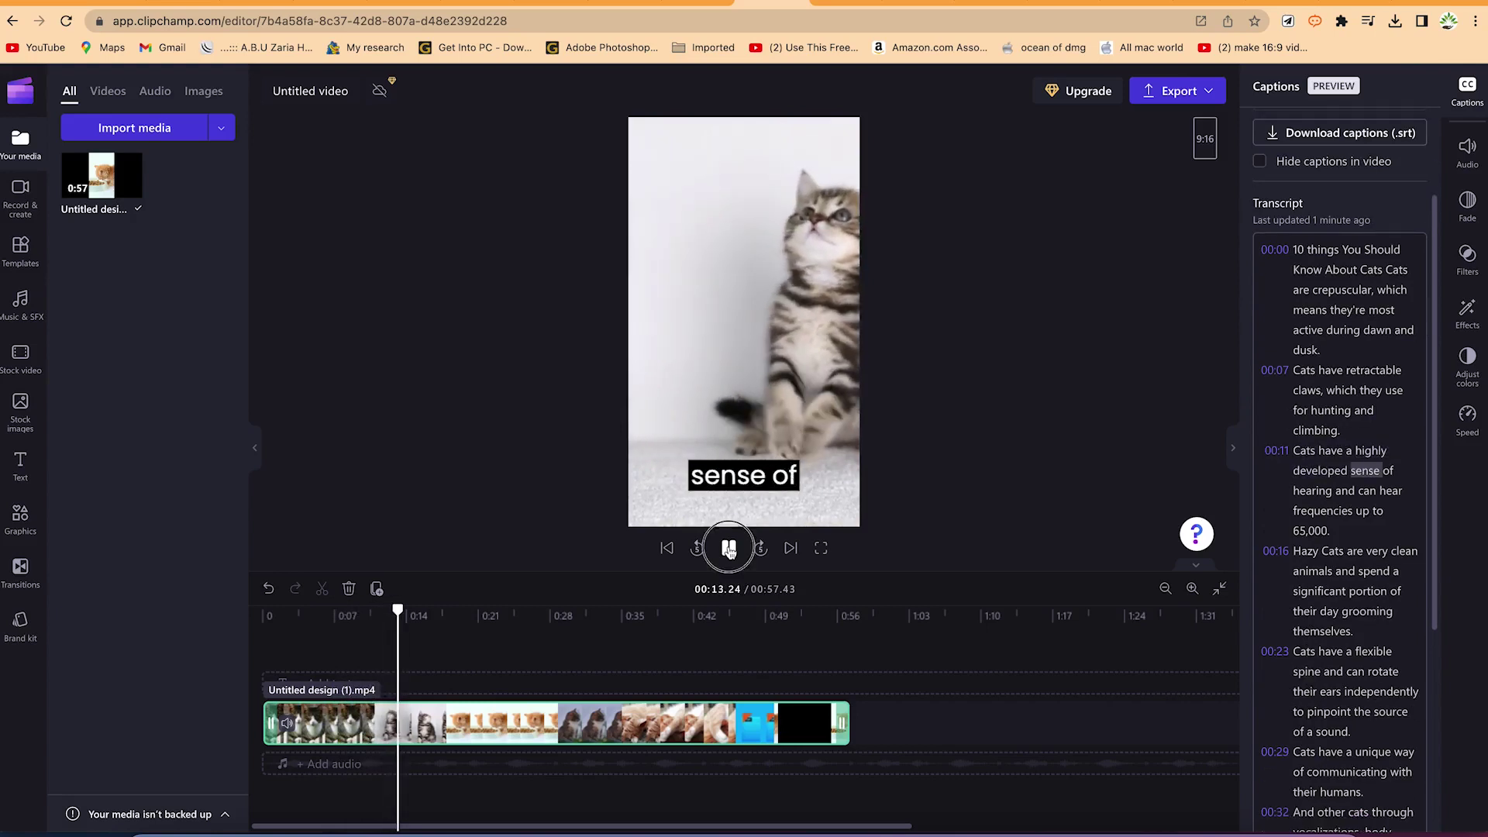
pyautogui.press('space')
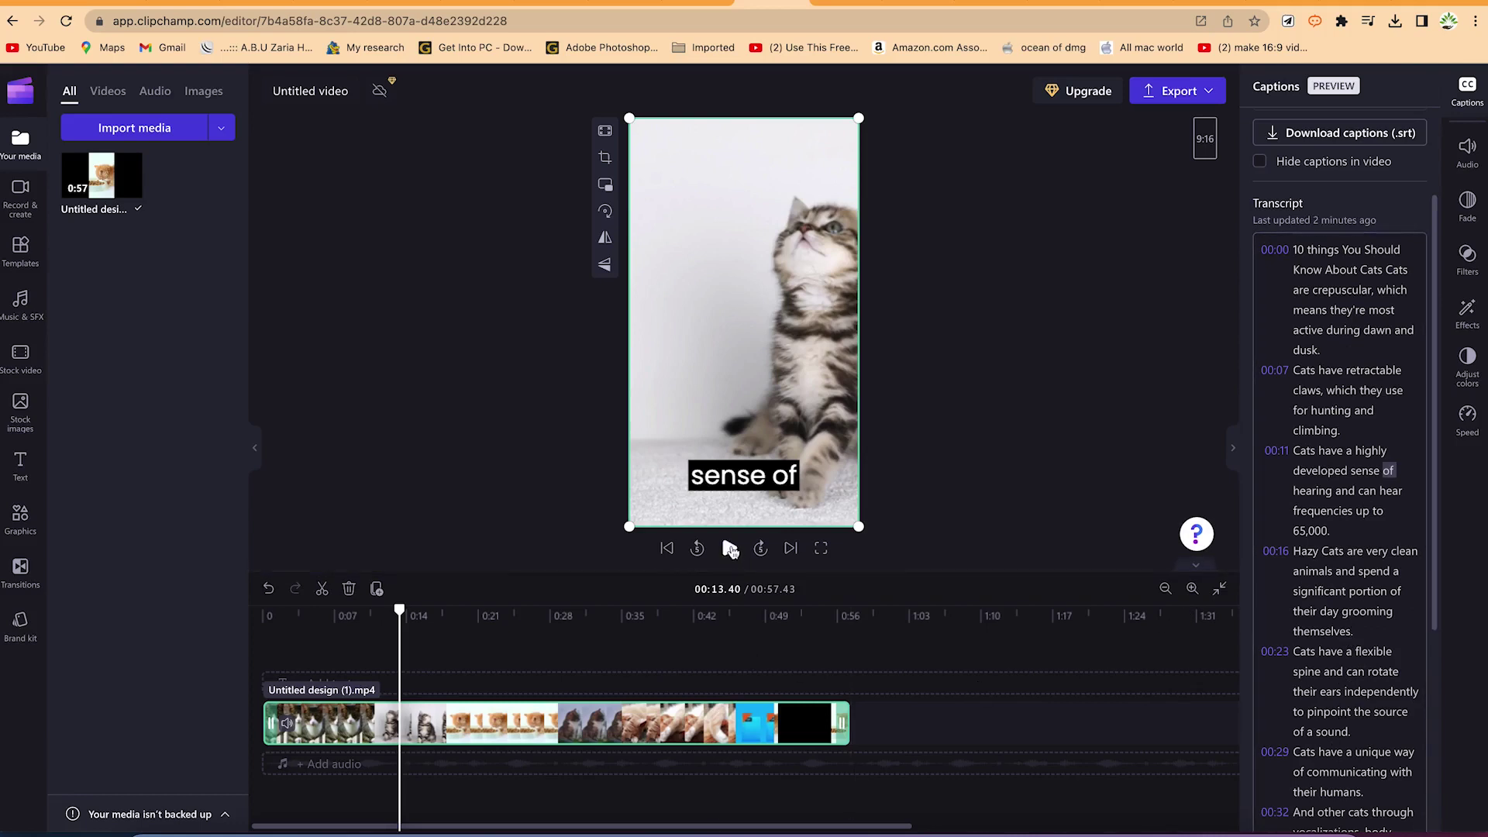
pyautogui.click(730, 549)
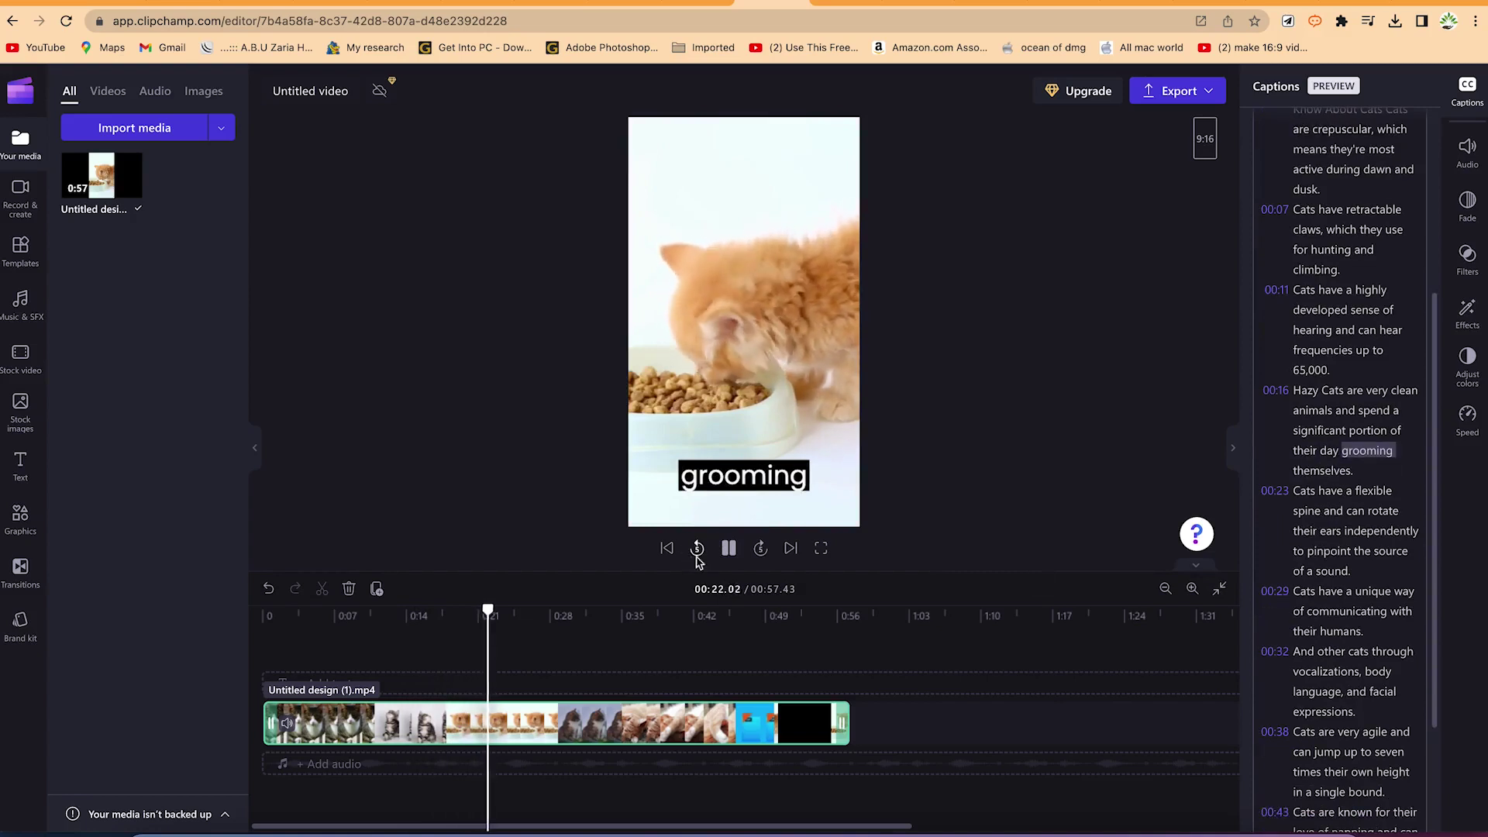
pyautogui.press('space')
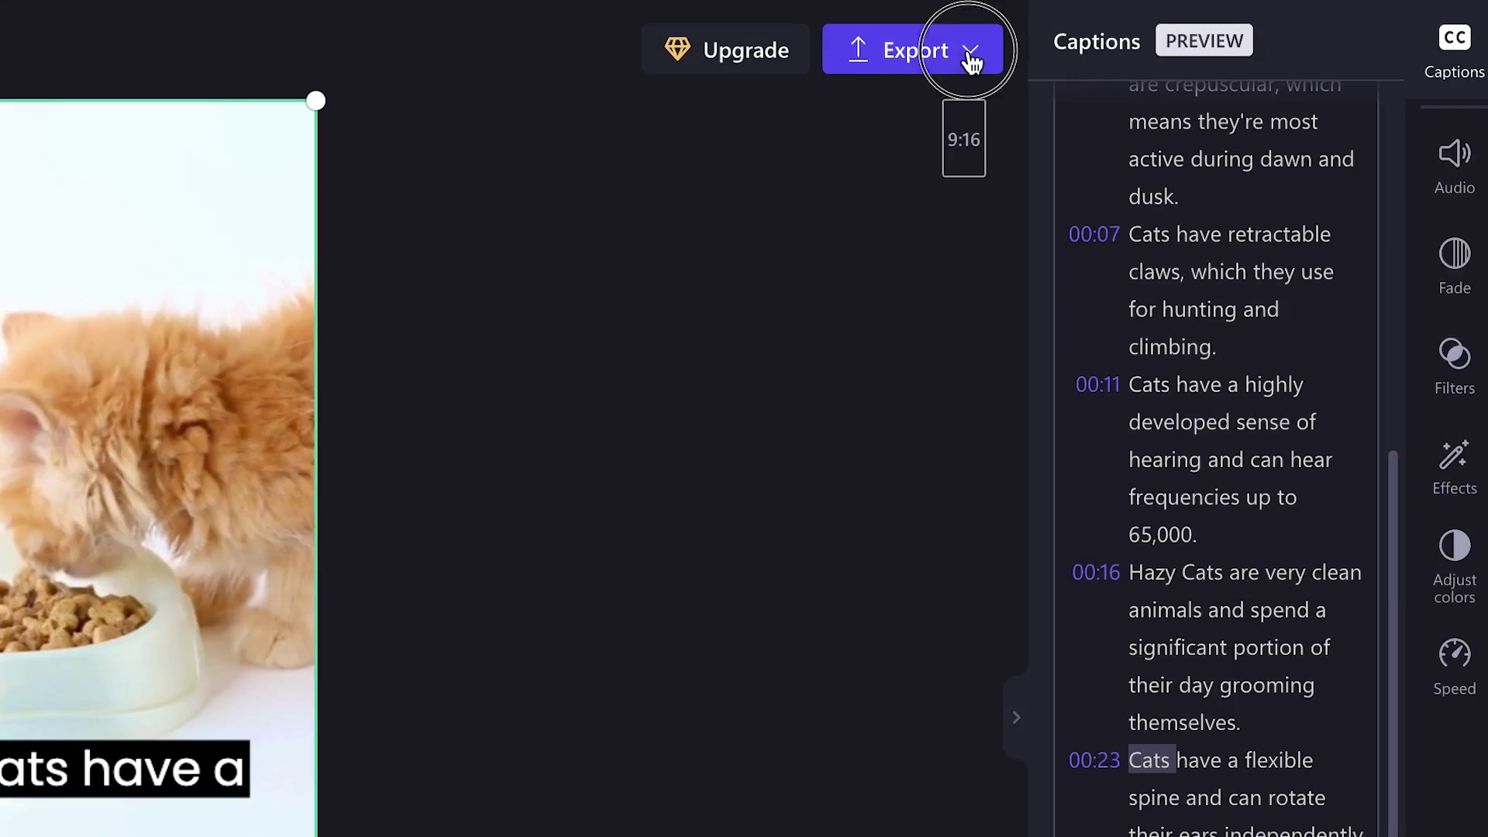
# Export the captioned video in 1080p quality and title it "things to know about cats"
pyautogui.click(1205, 96)
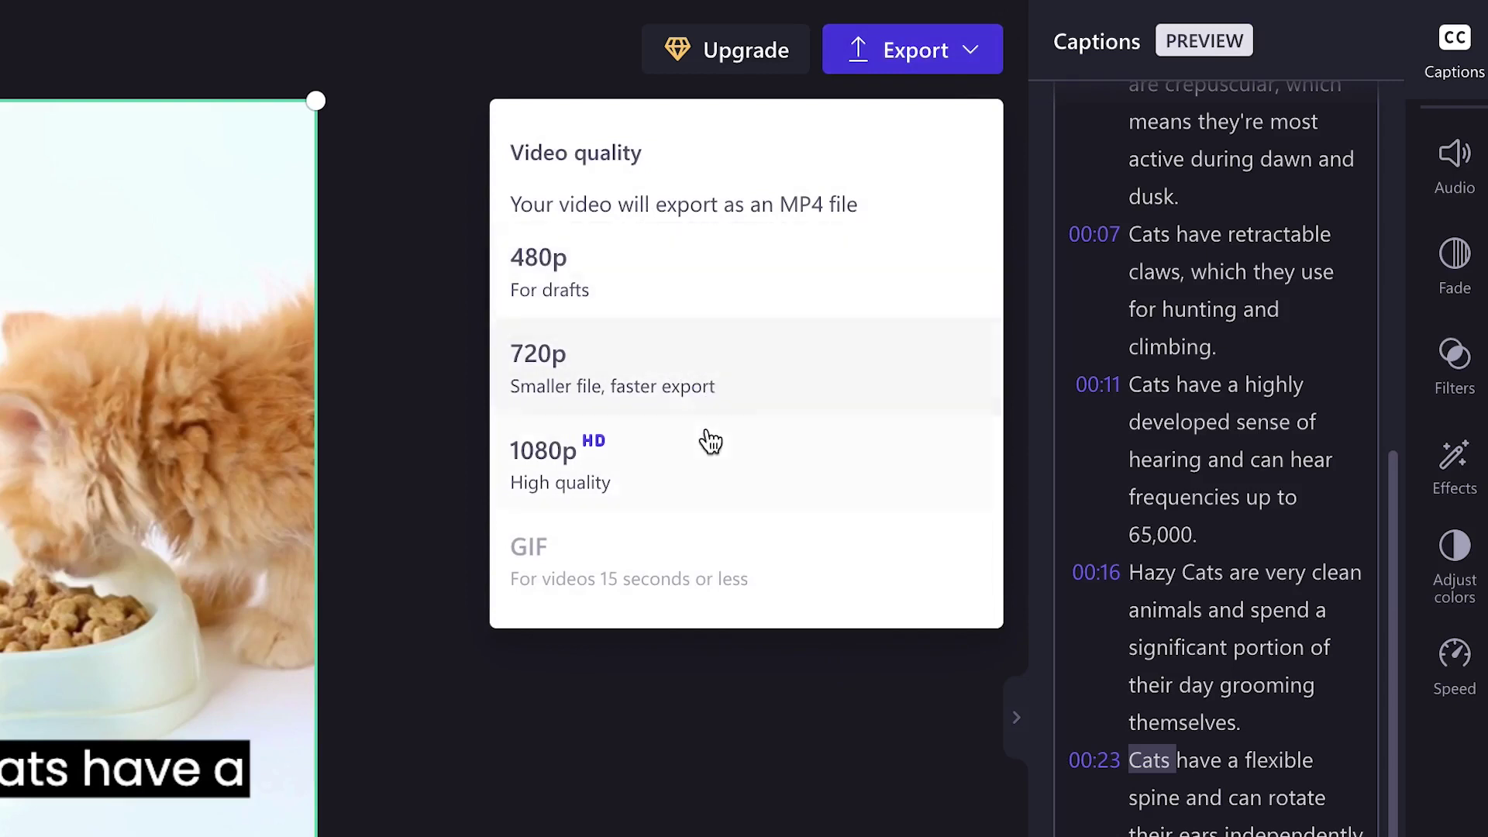
pyautogui.click(674, 475)
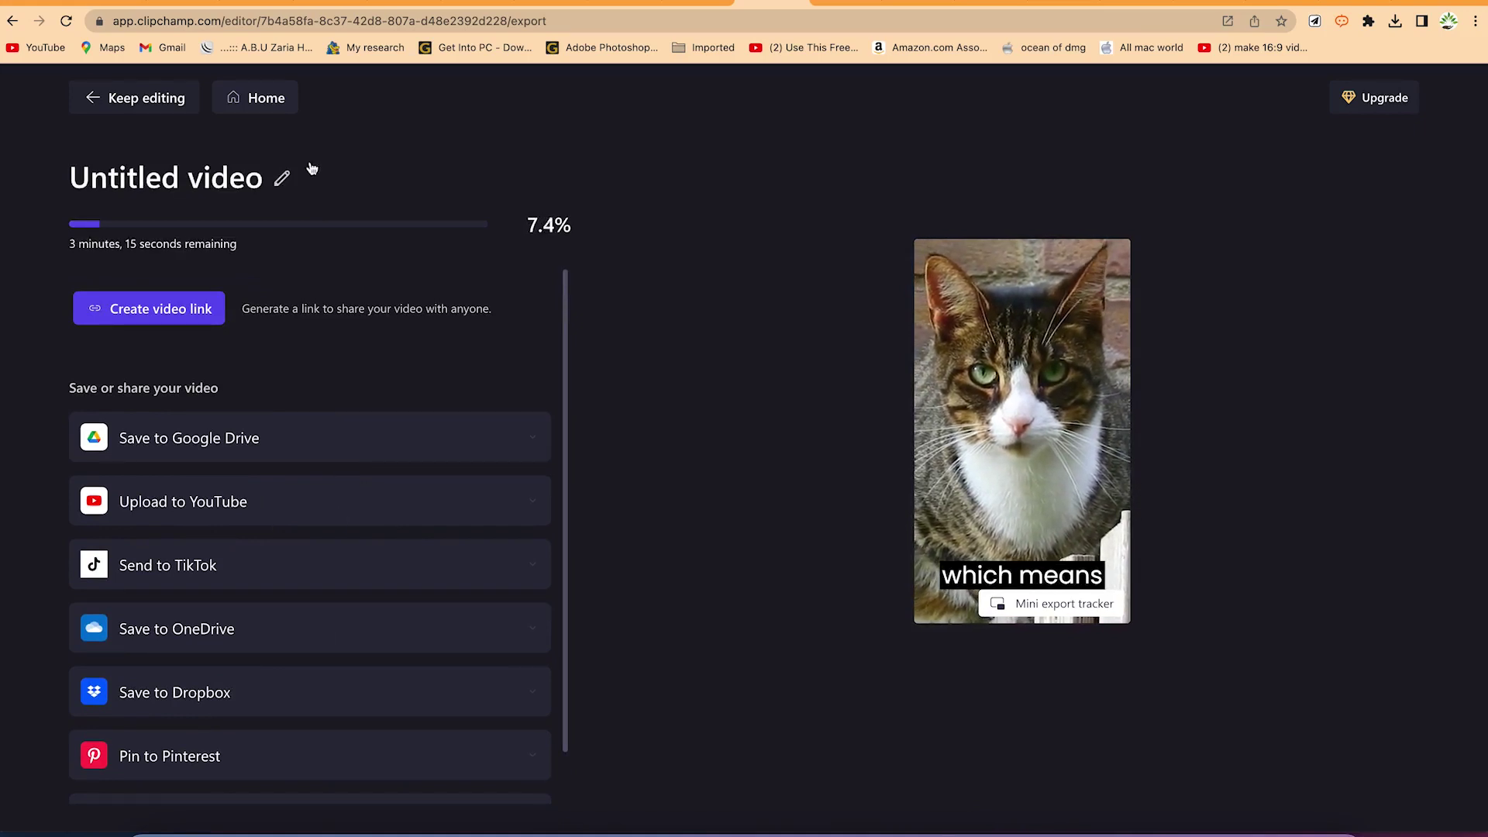
pyautogui.click(281, 182)
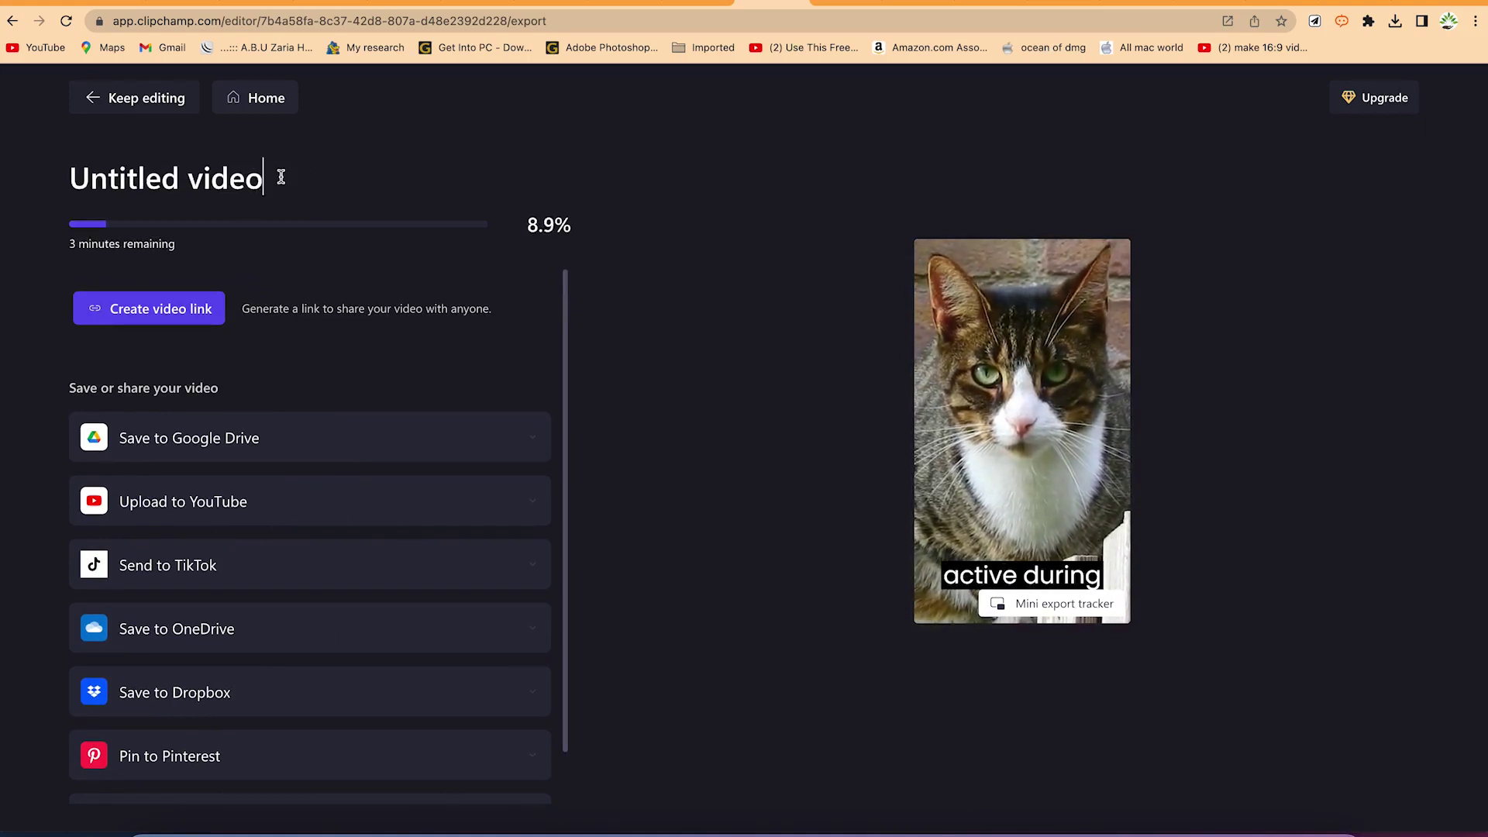
pyautogui.moveTo(271, 184); pyautogui.dragTo(0, 177)
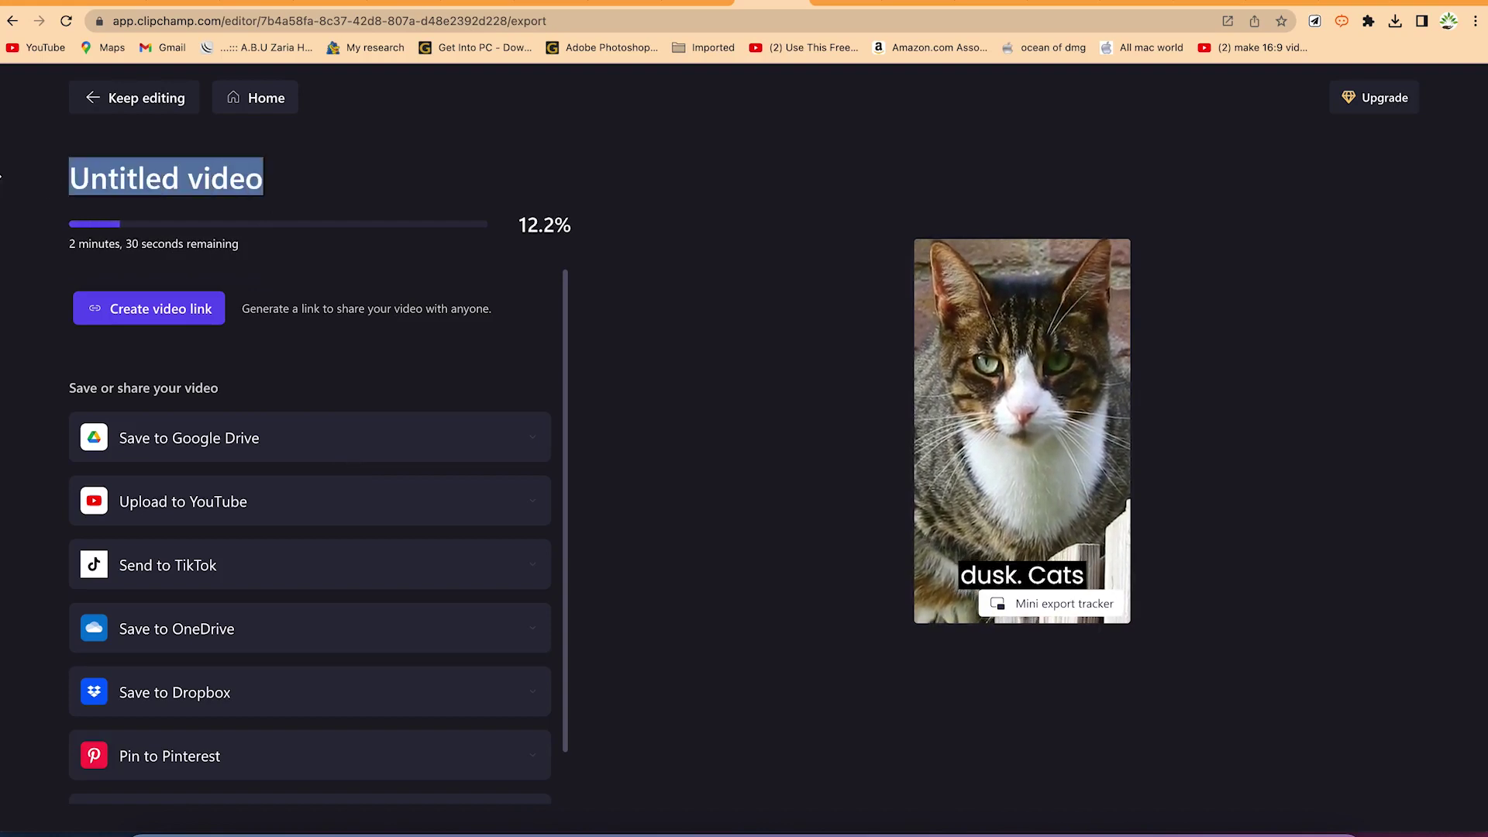
pyautogui.write('things to kno')
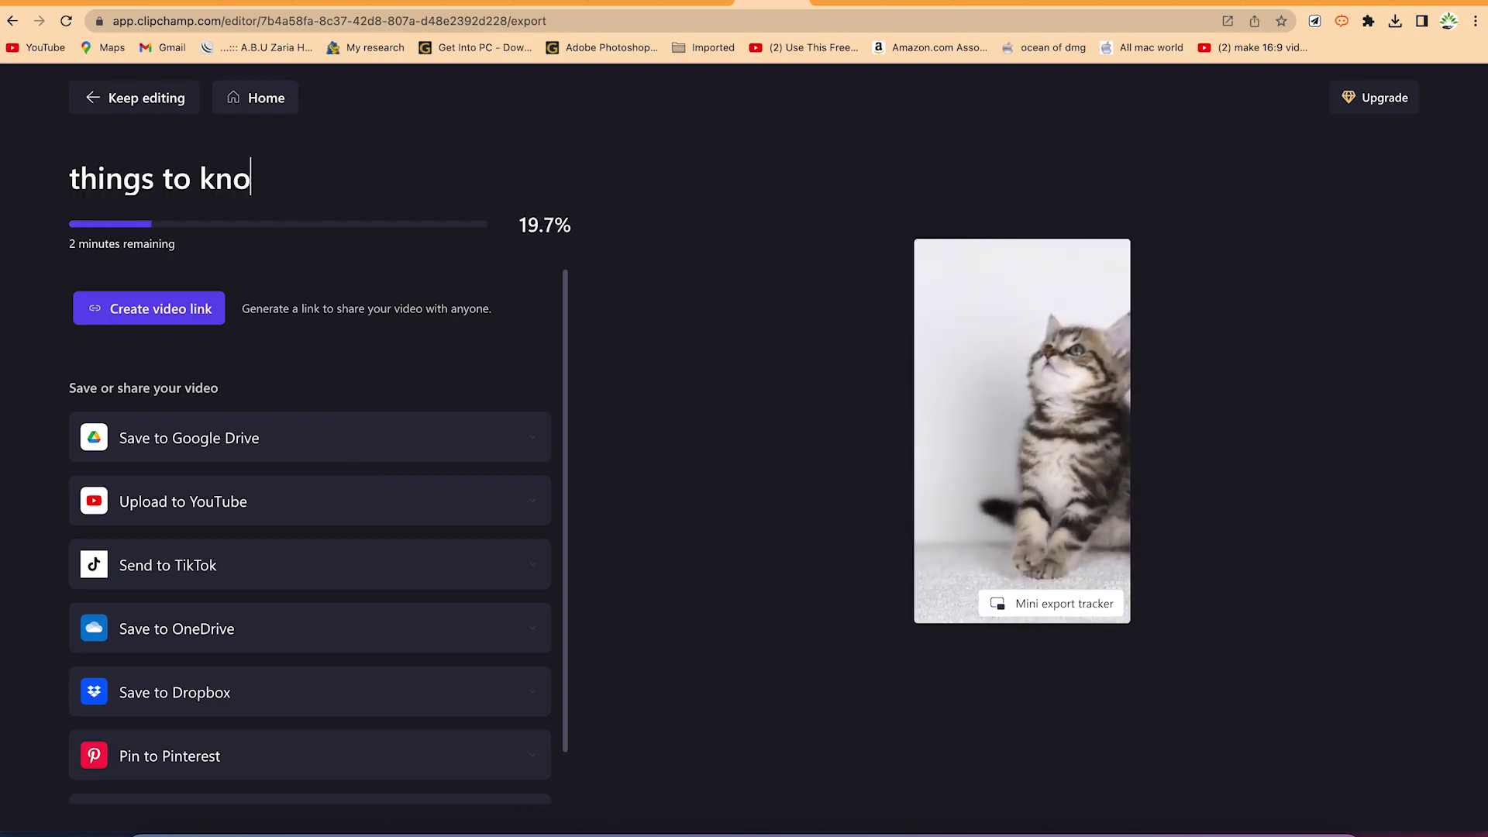
pyautogui.write('w about cats')
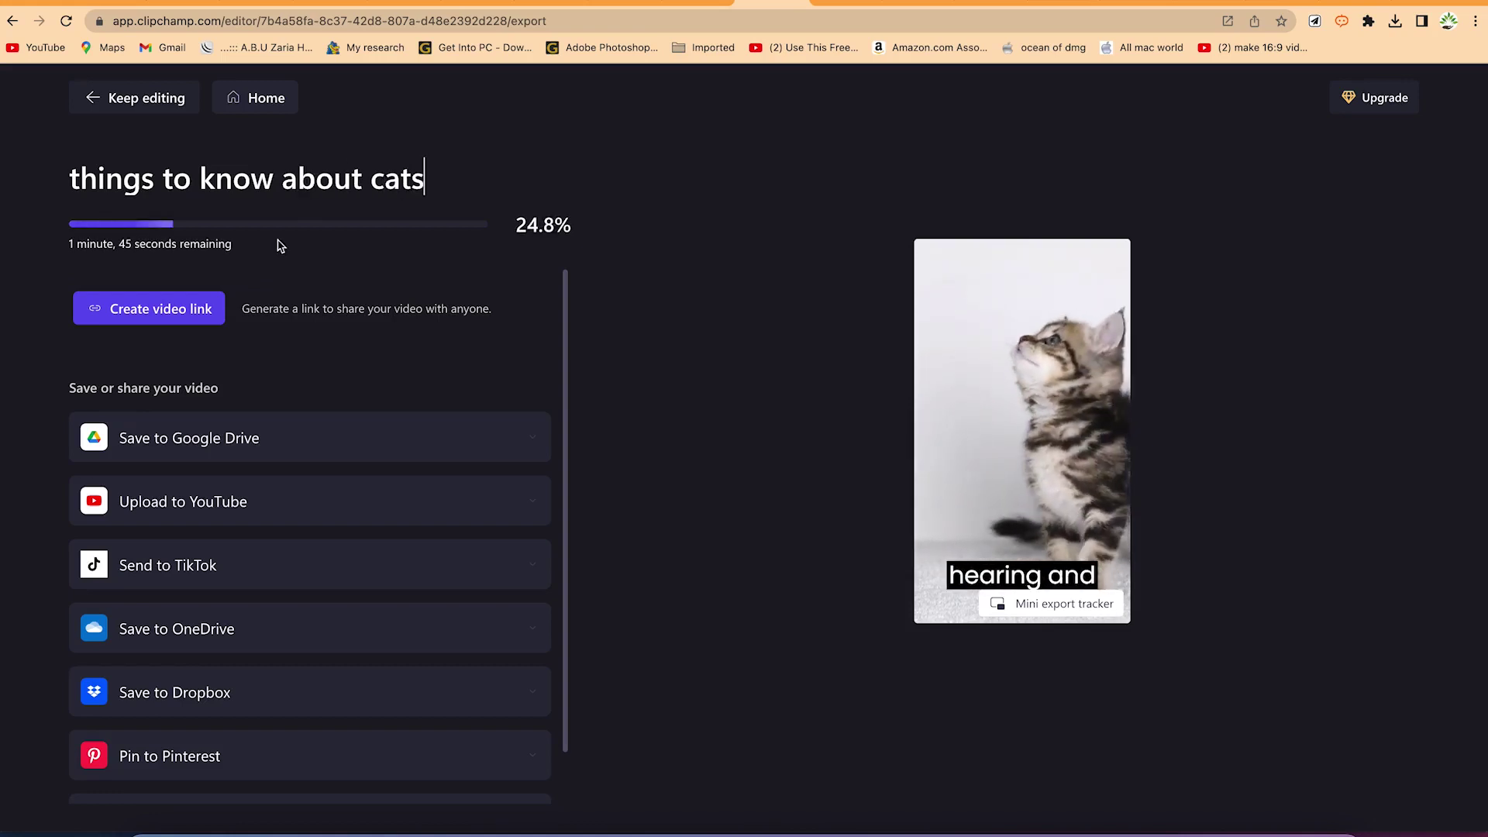
pyautogui.click(714, 196)
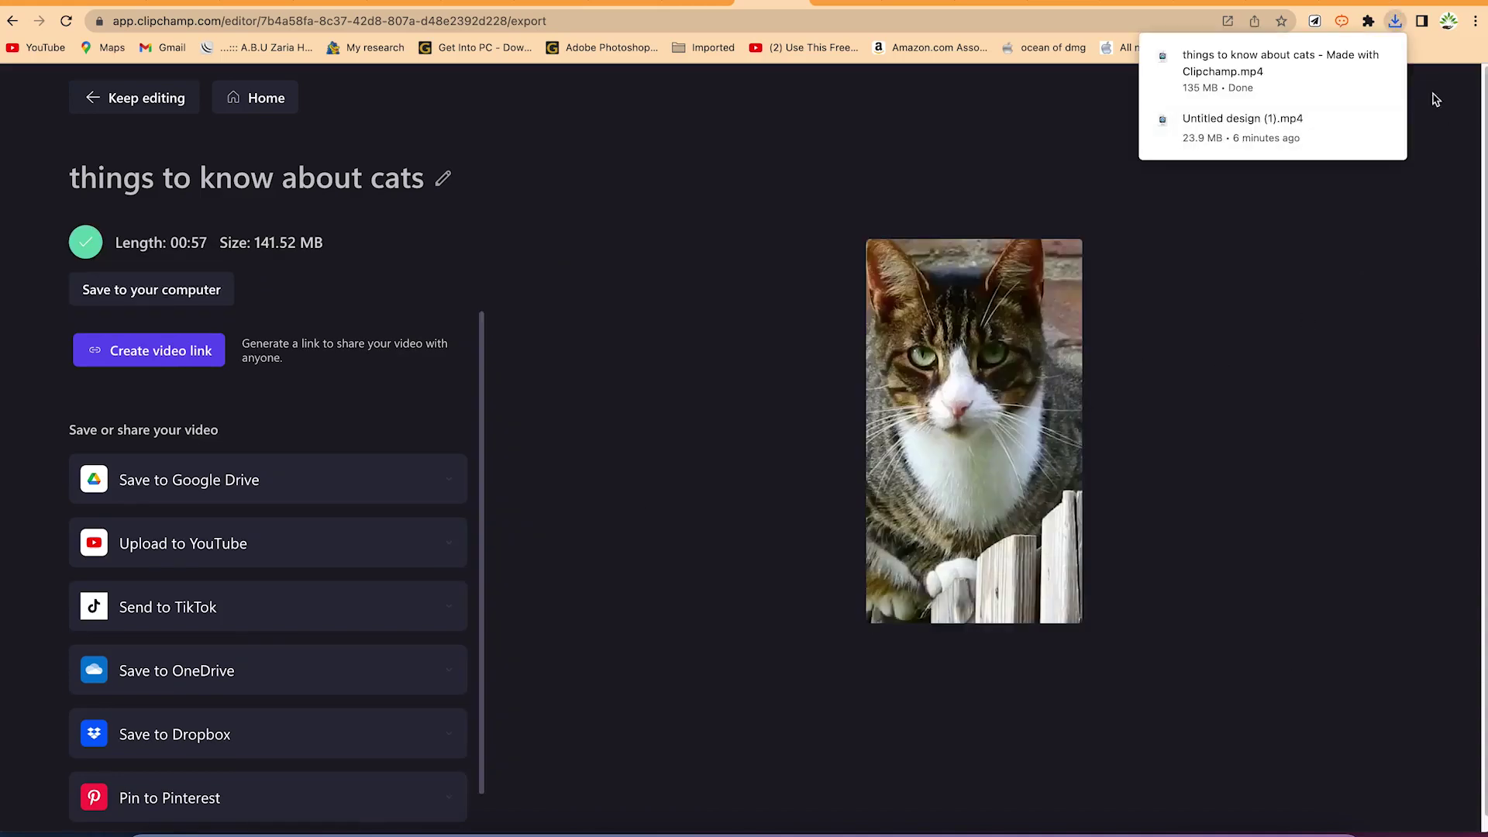
# Open the exported file from the Downloads folder and play it to check the burned-in captions
pyautogui.click(1361, 56)
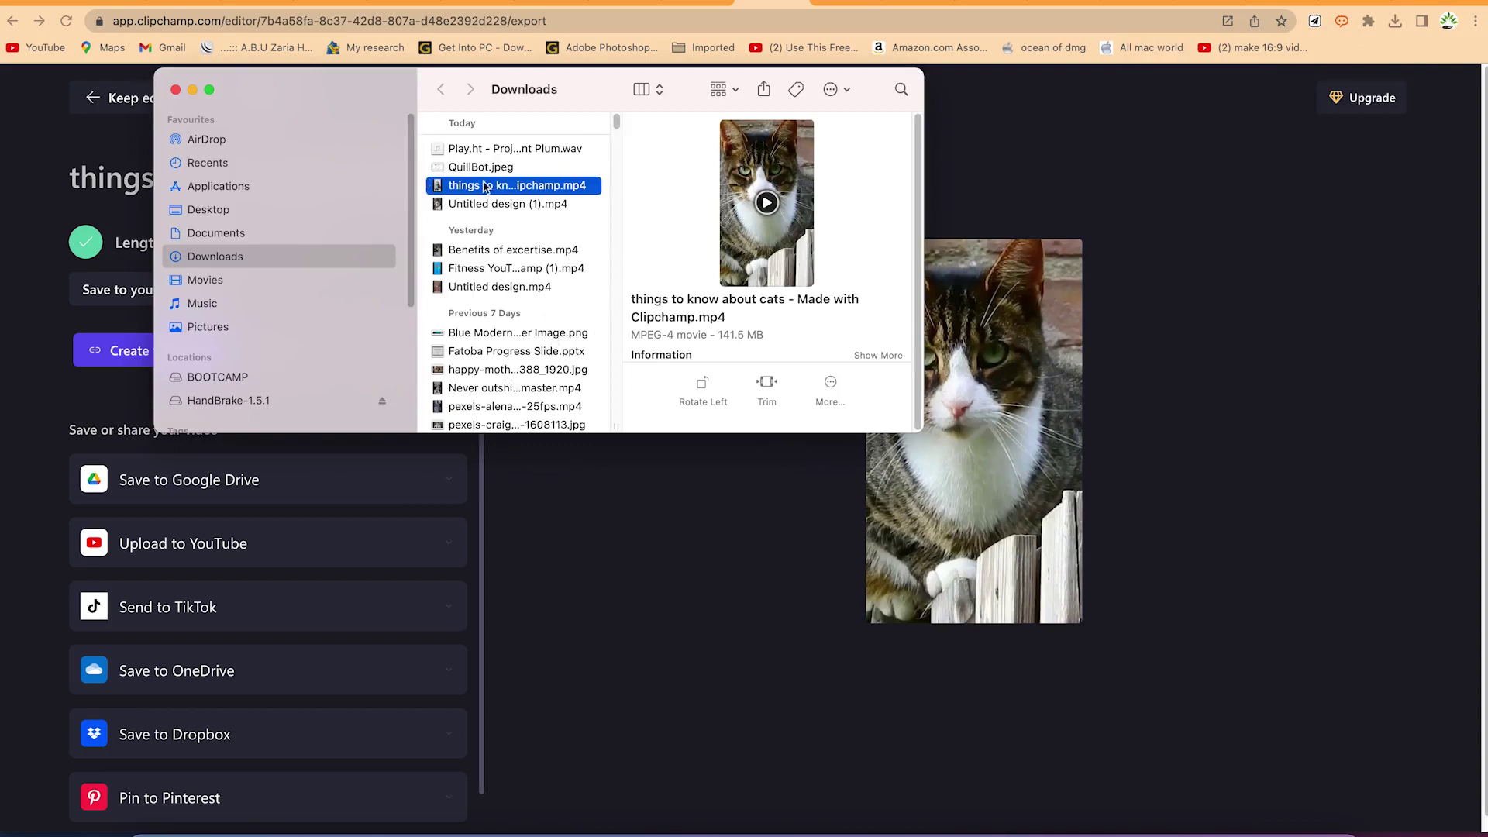
pyautogui.doubleClick(510, 188)
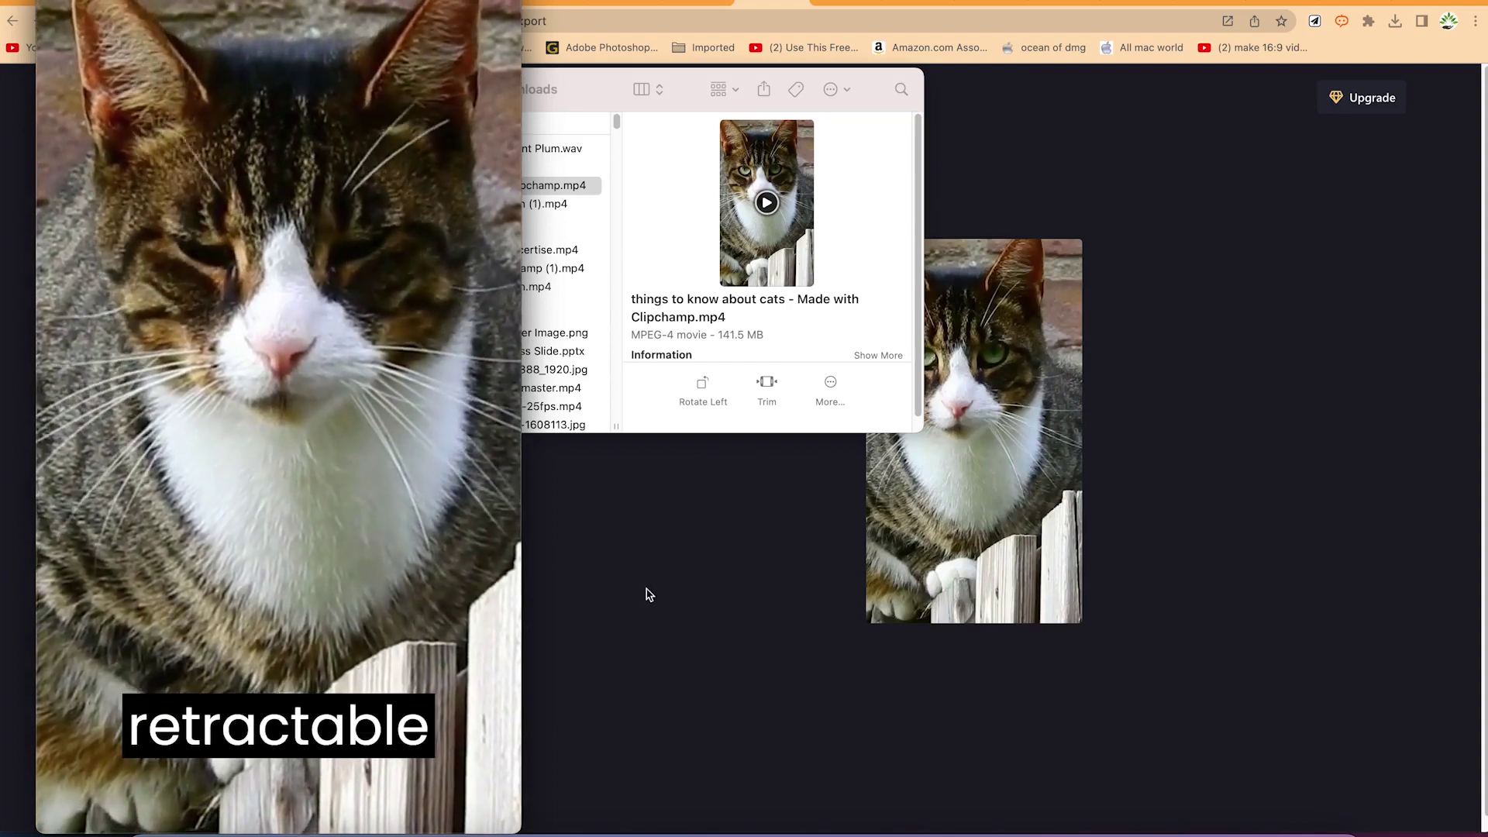
pyautogui.press('space')
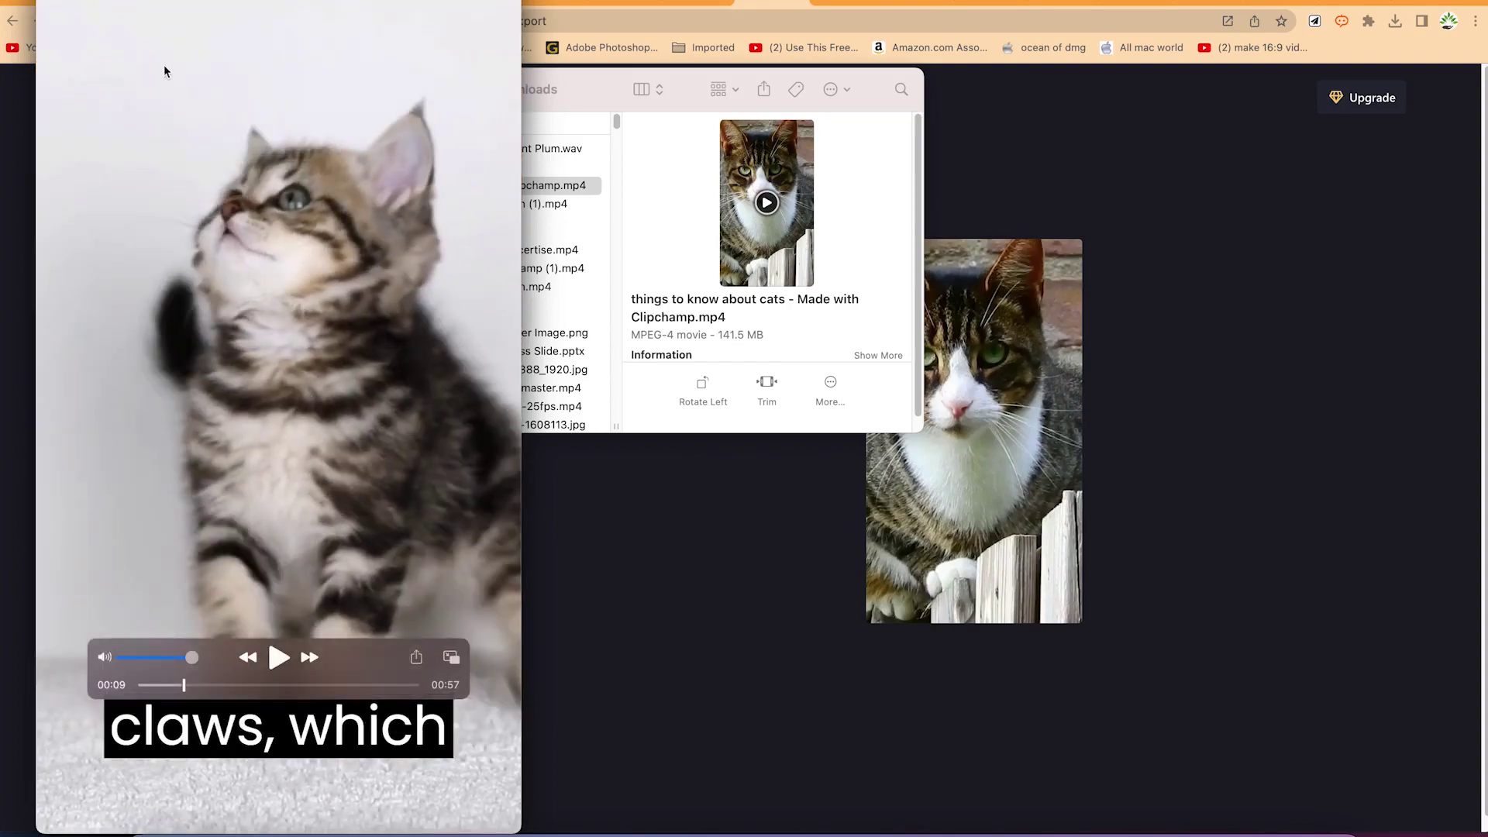